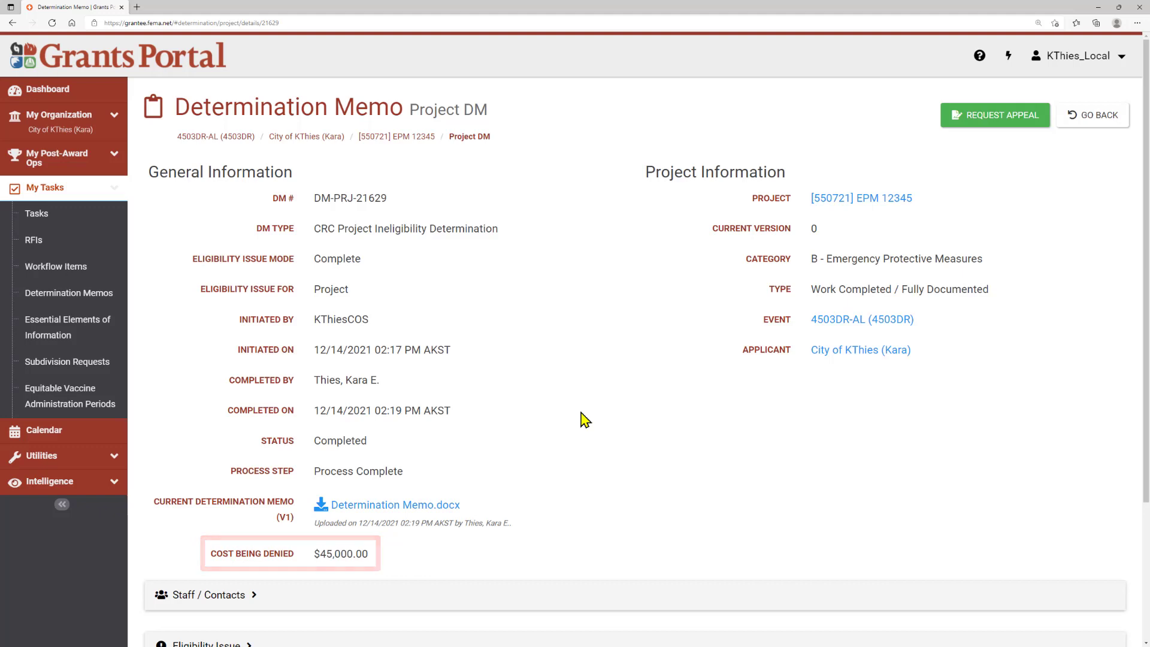
Examine the Eligibility Issue and Law / Regulation / Policy sections of the project determination memo
scroll(581, 418, "down", 3)
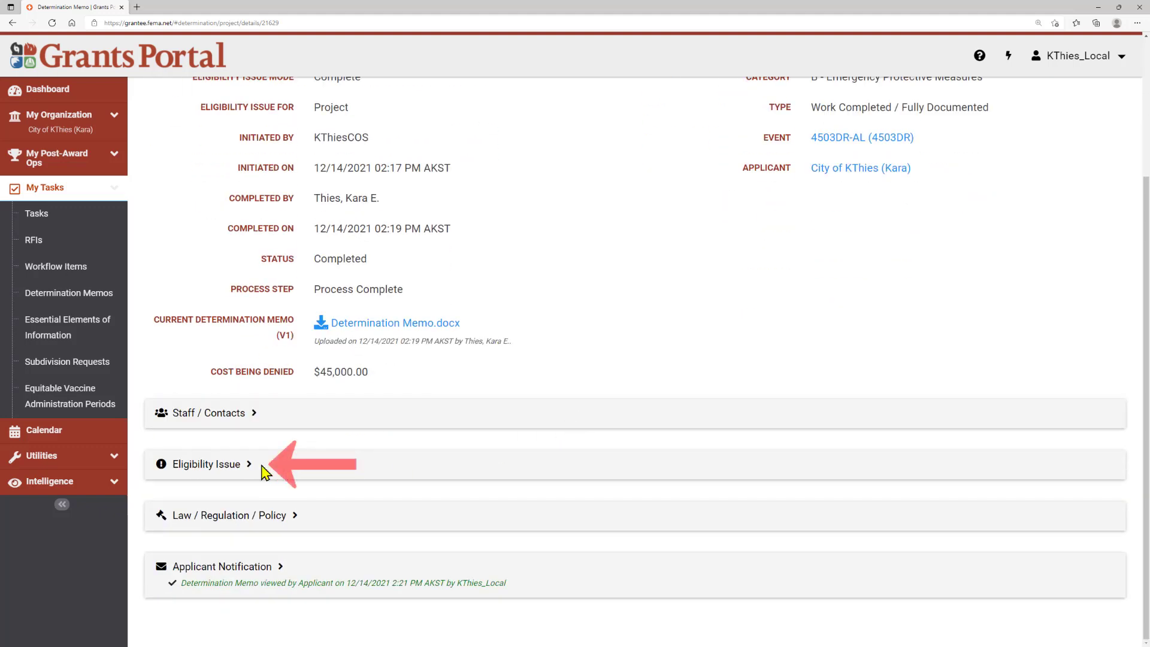
left_click(228, 467)
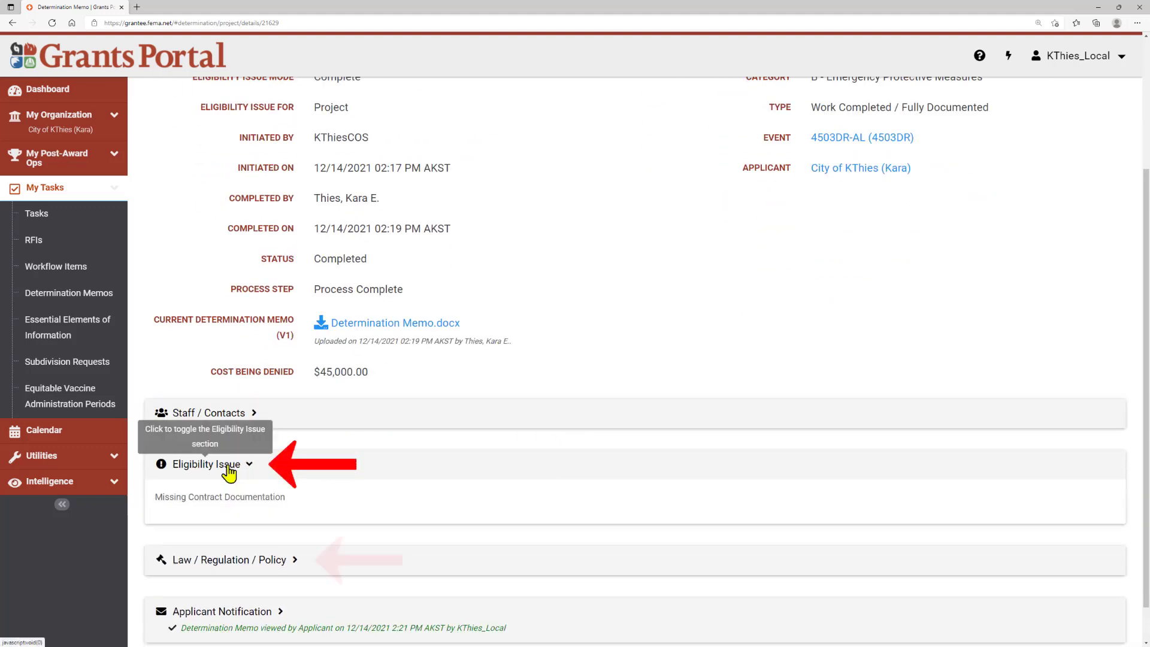
left_click(229, 567)
scroll(231, 568, "down", 2)
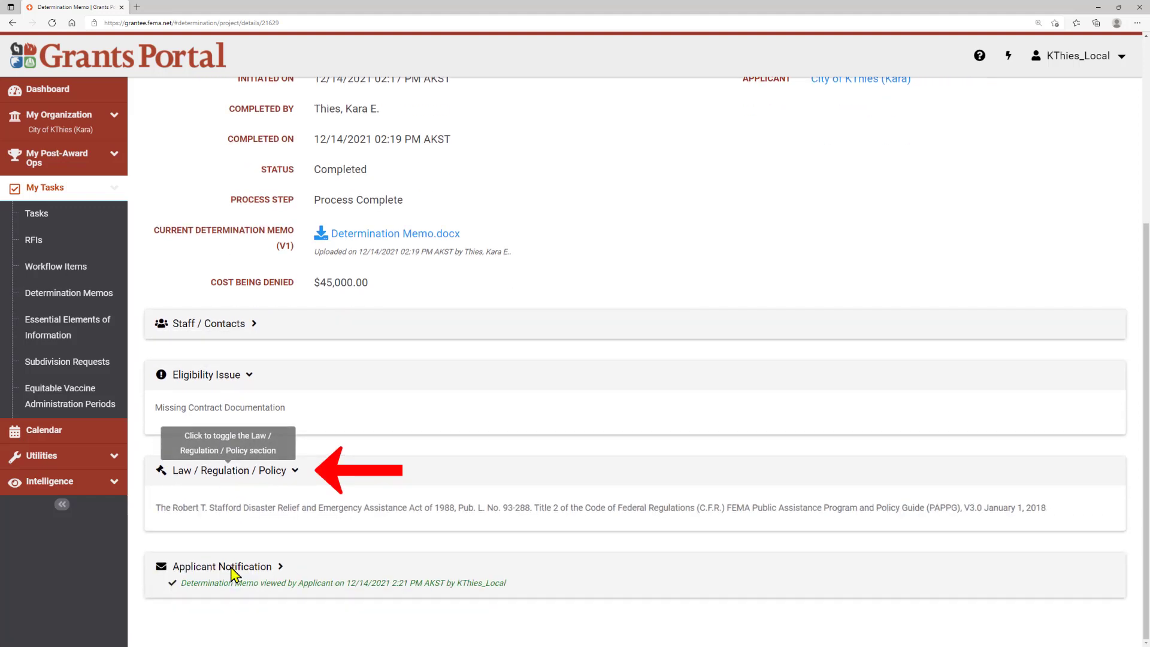
Start a first appeal request with the primary applicant POC, the listed mailing address, and a known monetary figure in dispute of $45,000
scroll(718, 550, "up", 5)
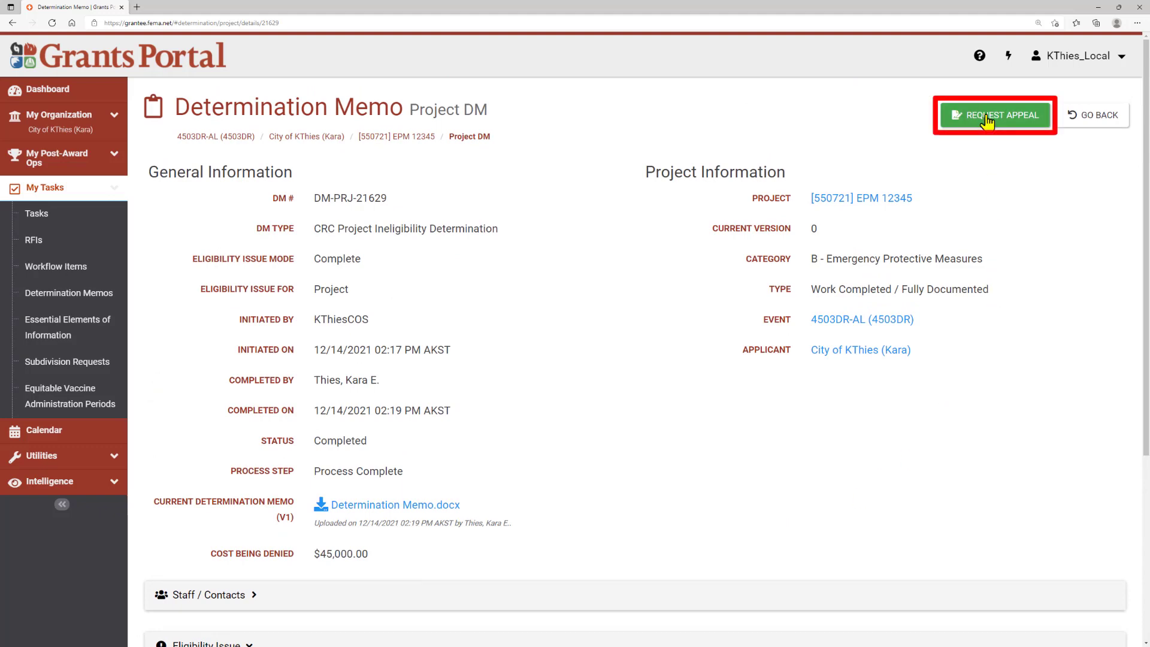
left_click(987, 118)
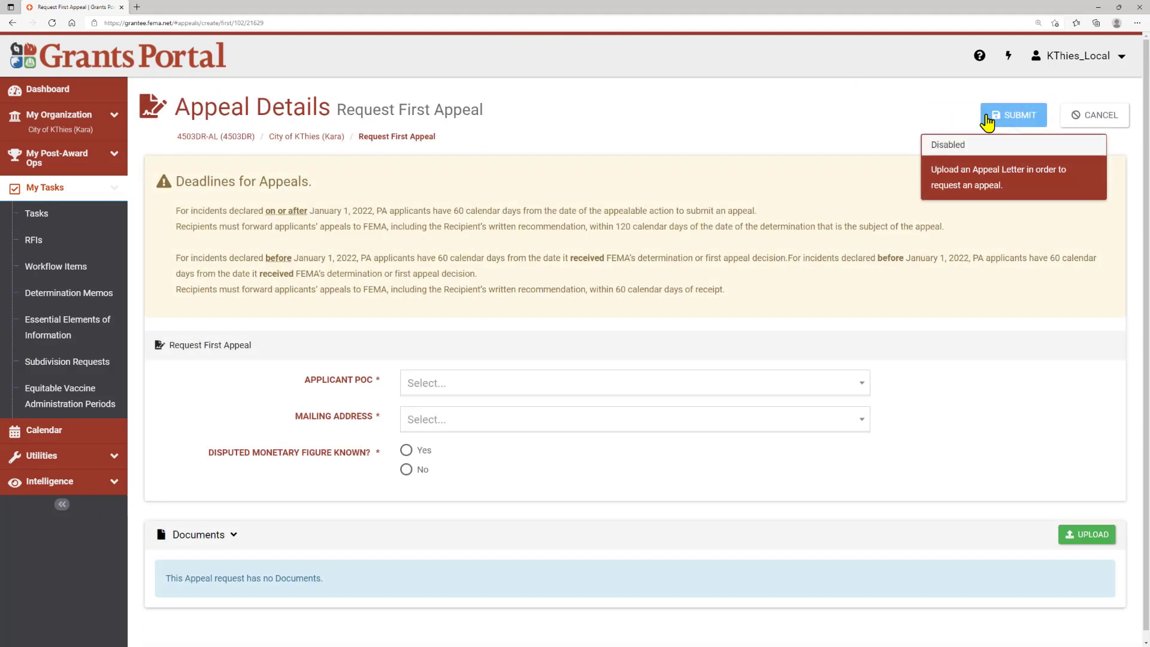
left_click(802, 386)
left_click(794, 424)
left_click(785, 421)
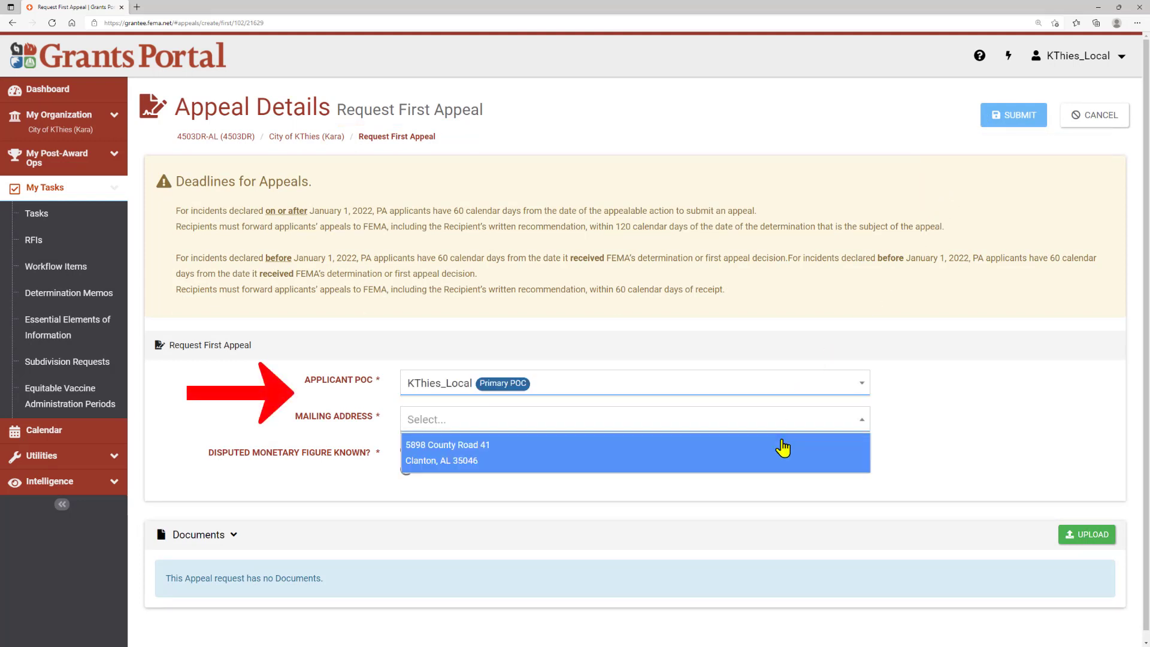
left_click(780, 450)
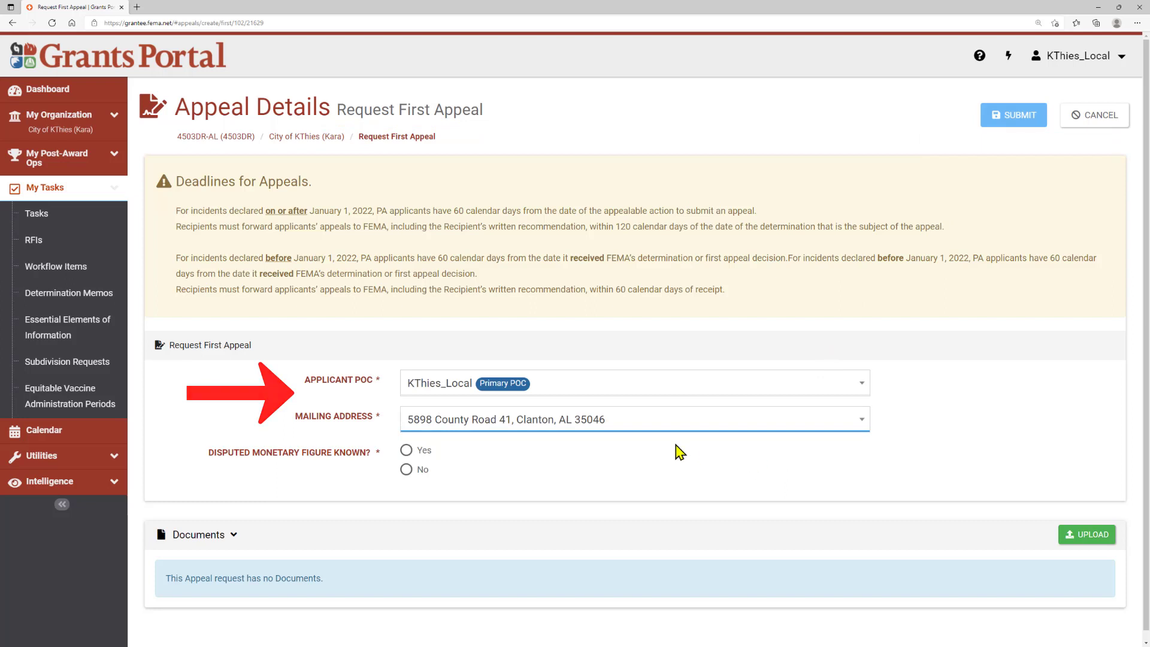
left_click(406, 449)
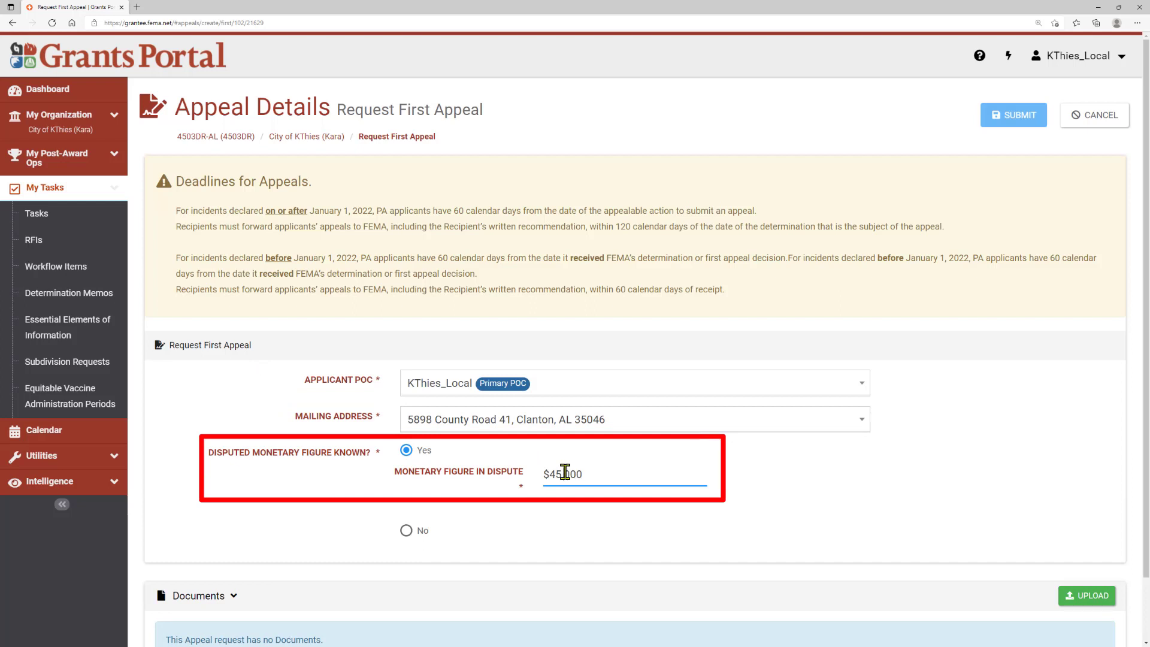
left_click(567, 501)
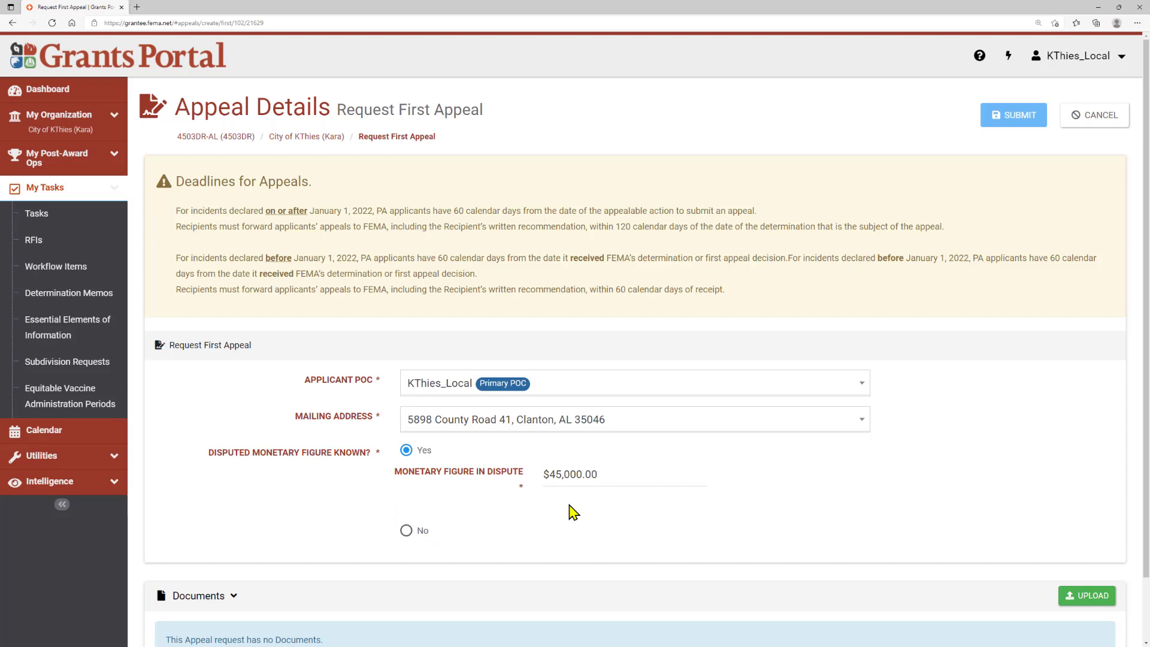
Upload Appeal Letter.docx to the appeal request as the appeal letter
scroll(570, 512, "down", 2)
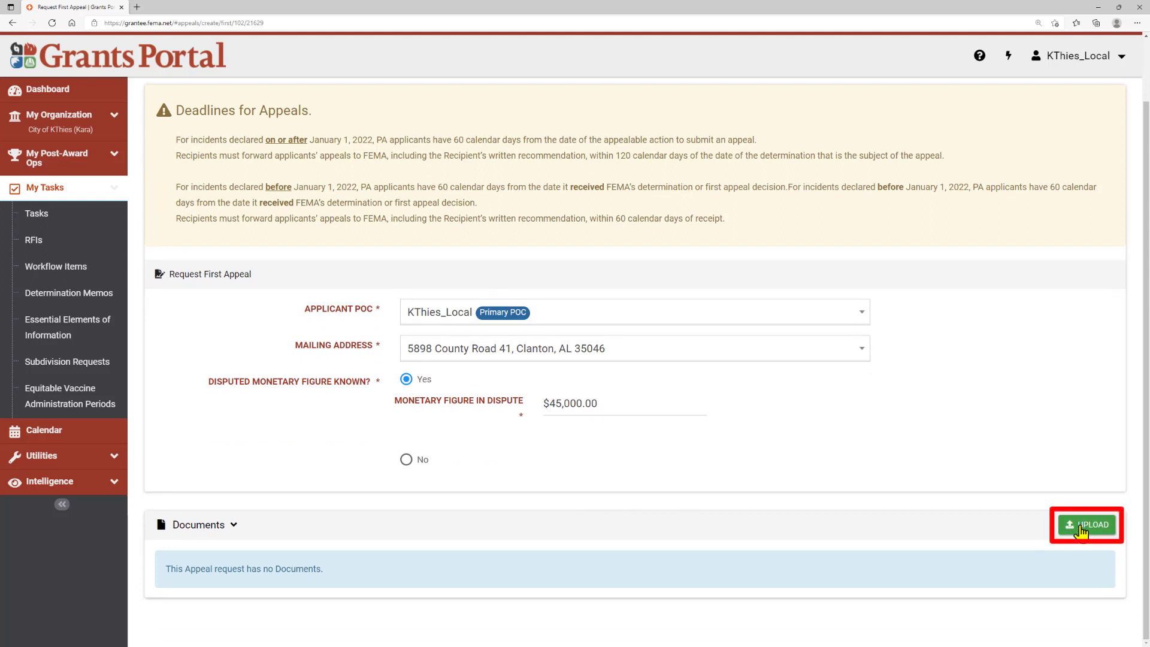
left_click(1081, 531)
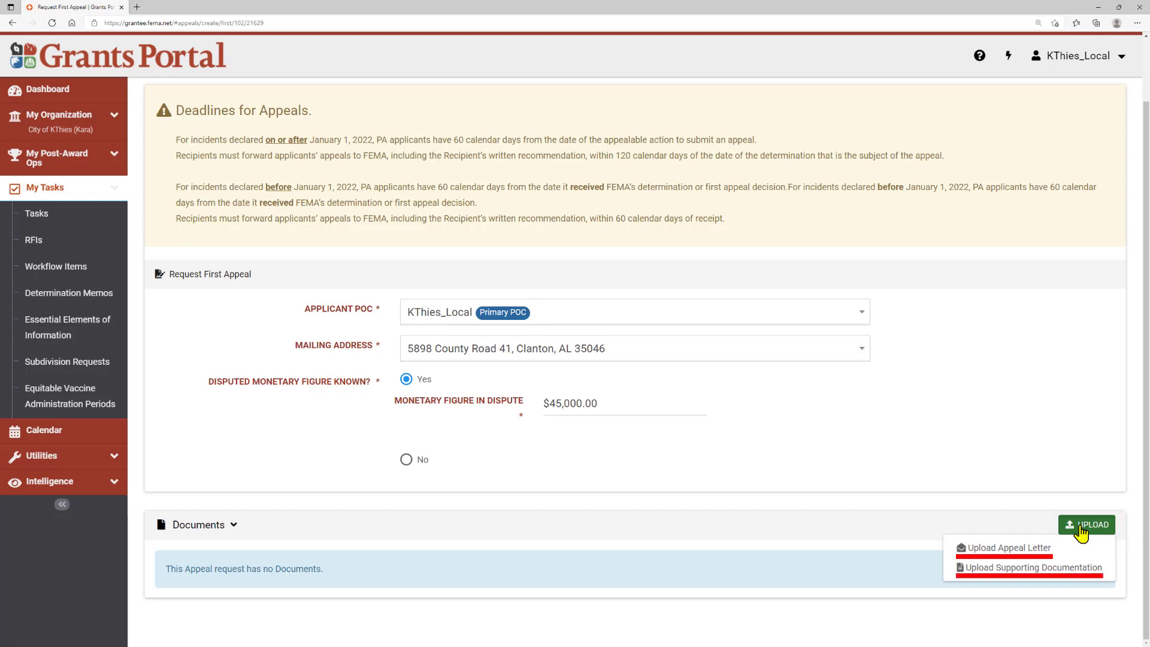
left_click(1052, 552)
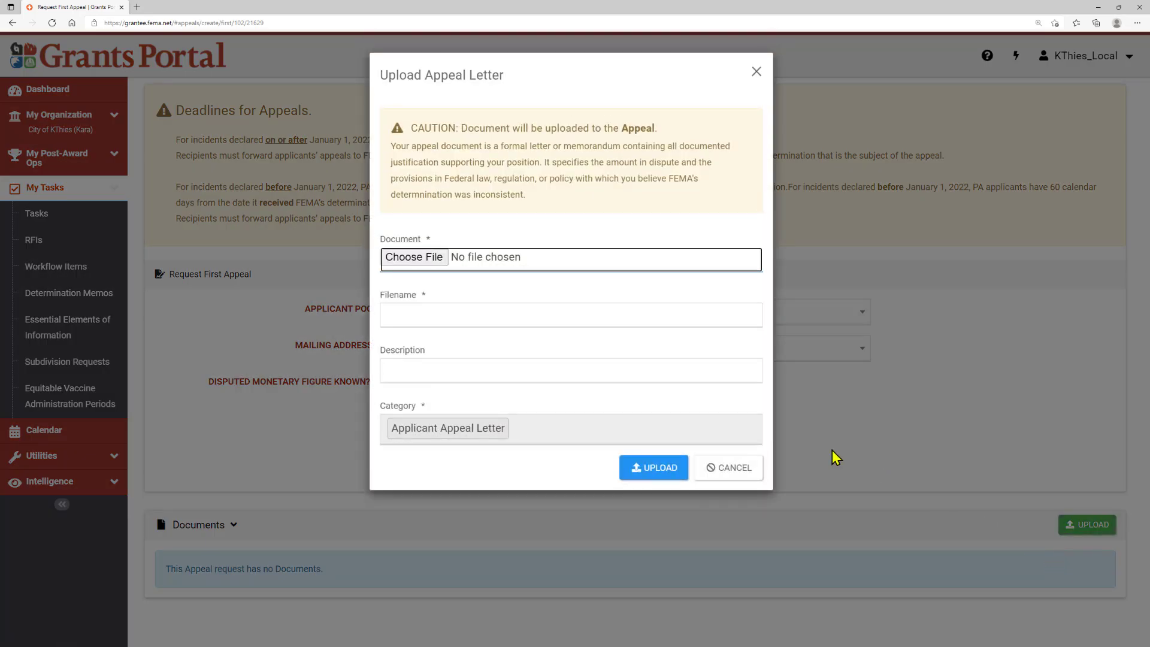
left_click(418, 269)
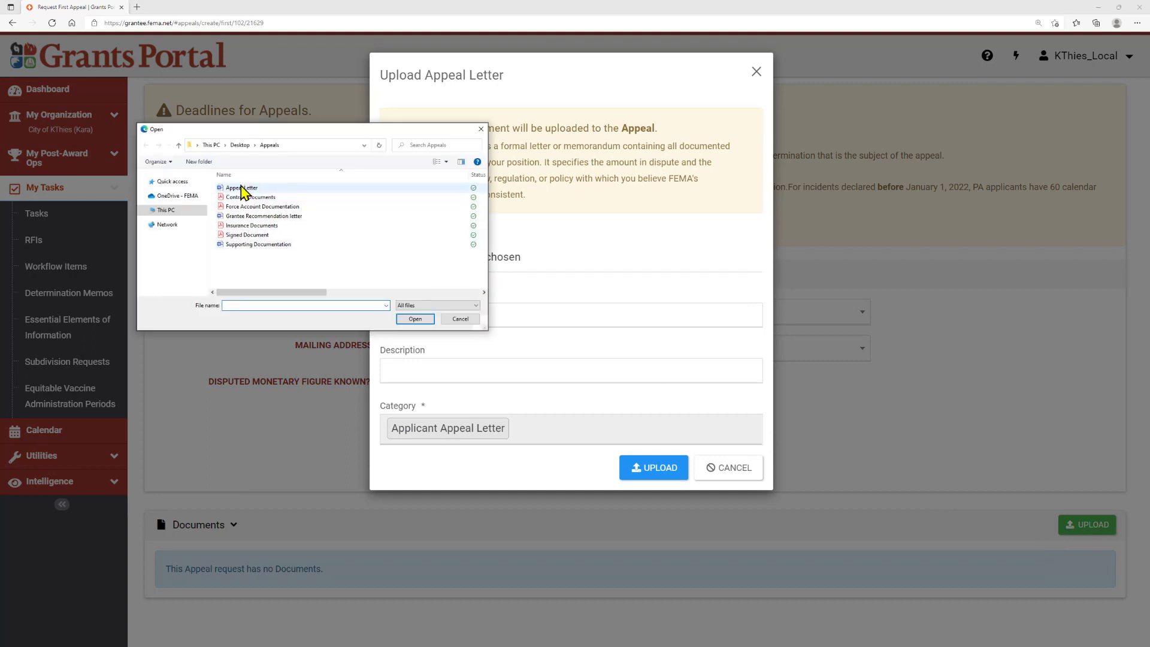
left_click(318, 188)
left_click(415, 320)
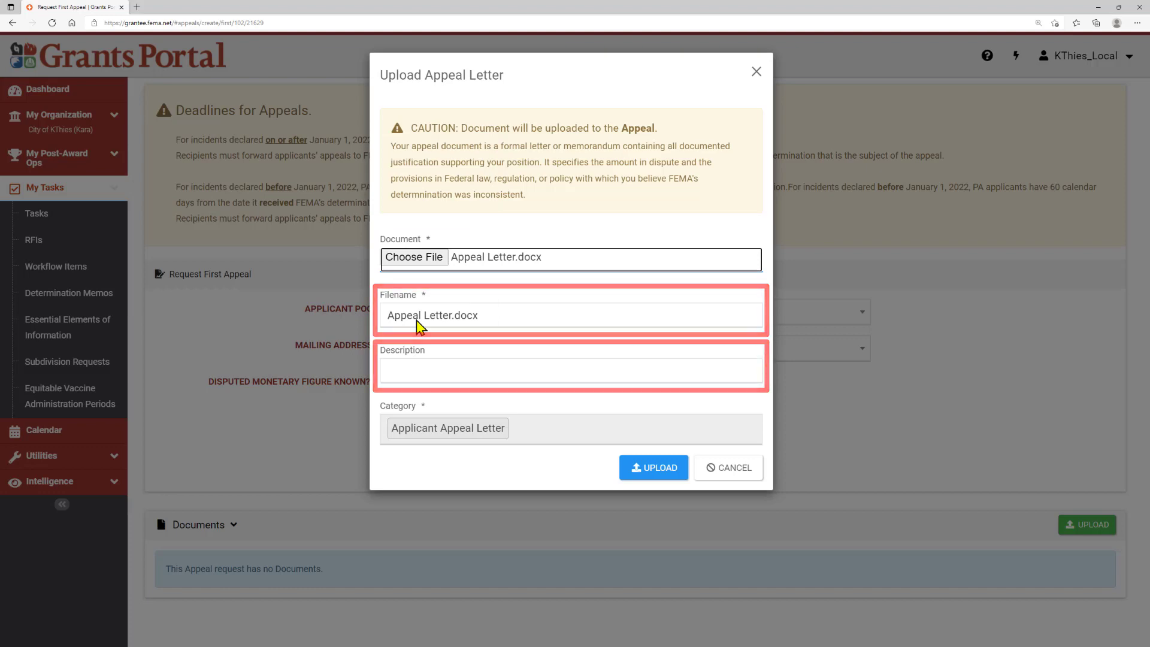
left_click(639, 470)
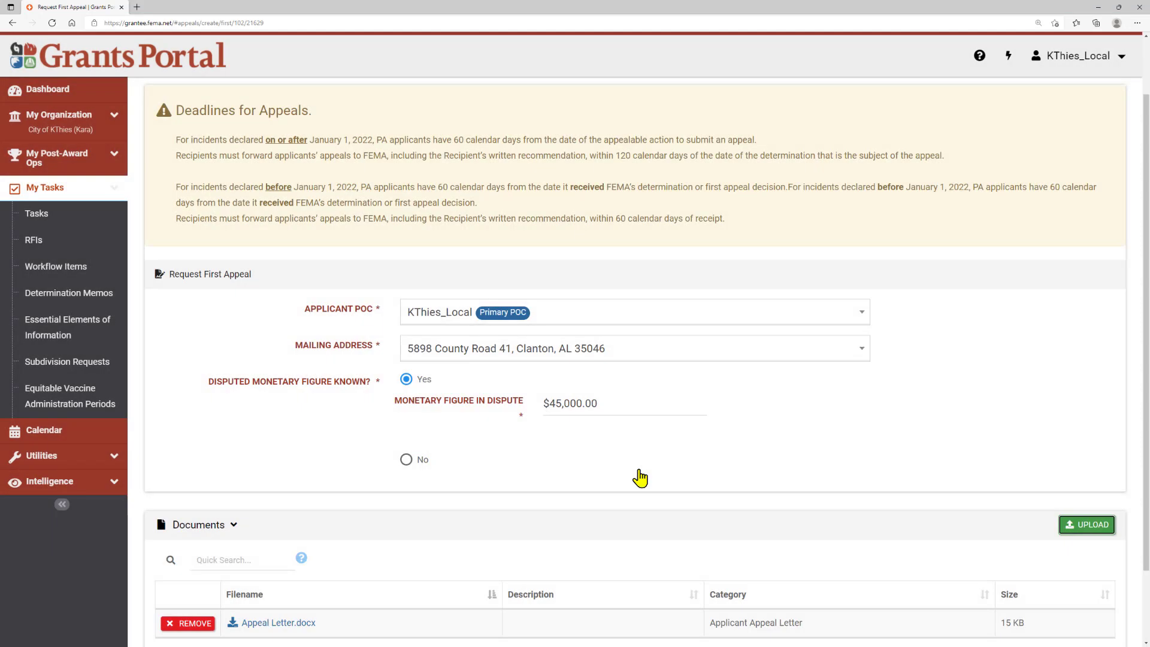
Add Contract Documents.pdf to the appeal's supporting documentation pending upload
scroll(644, 477, "down", 1)
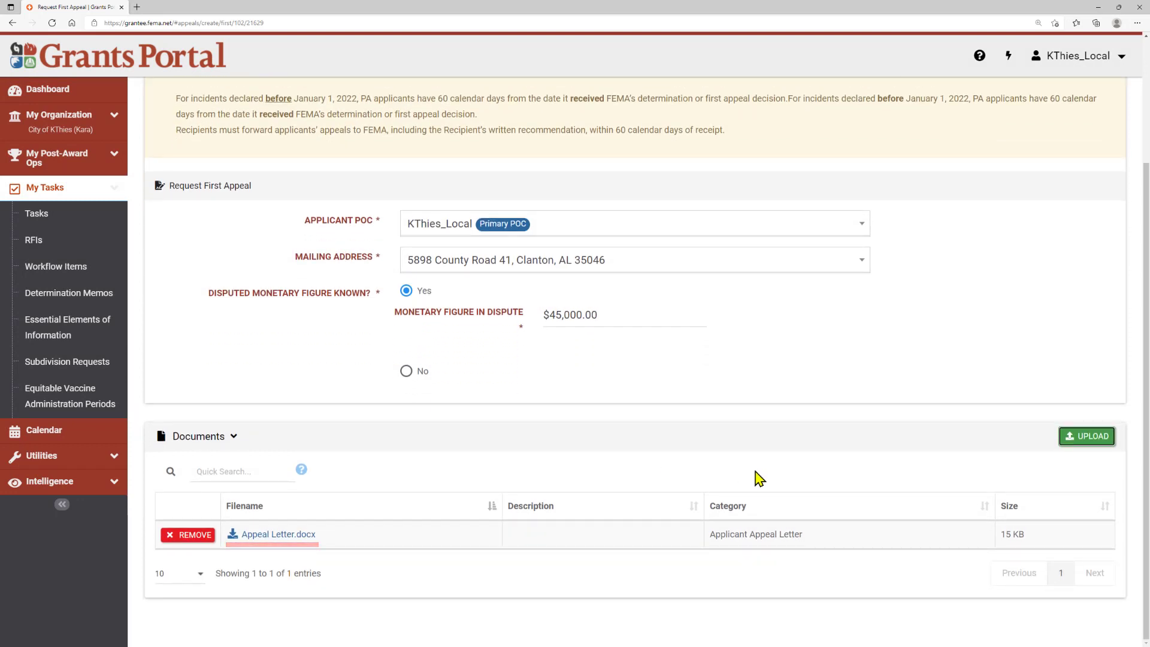
left_click(1076, 441)
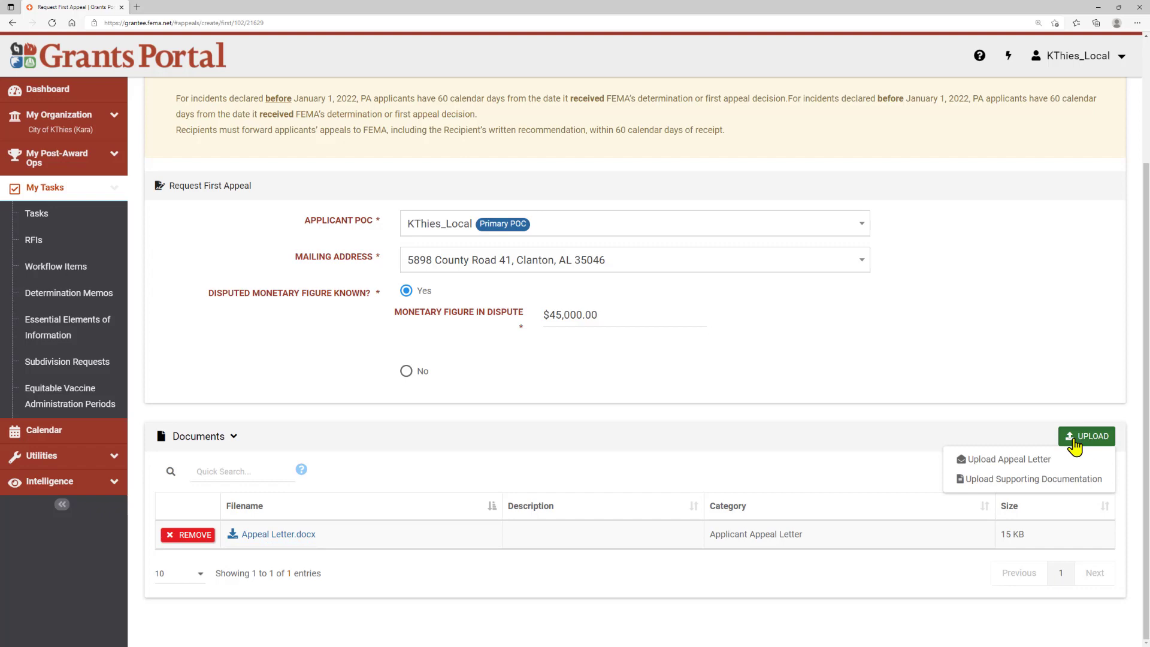
left_click(1071, 480)
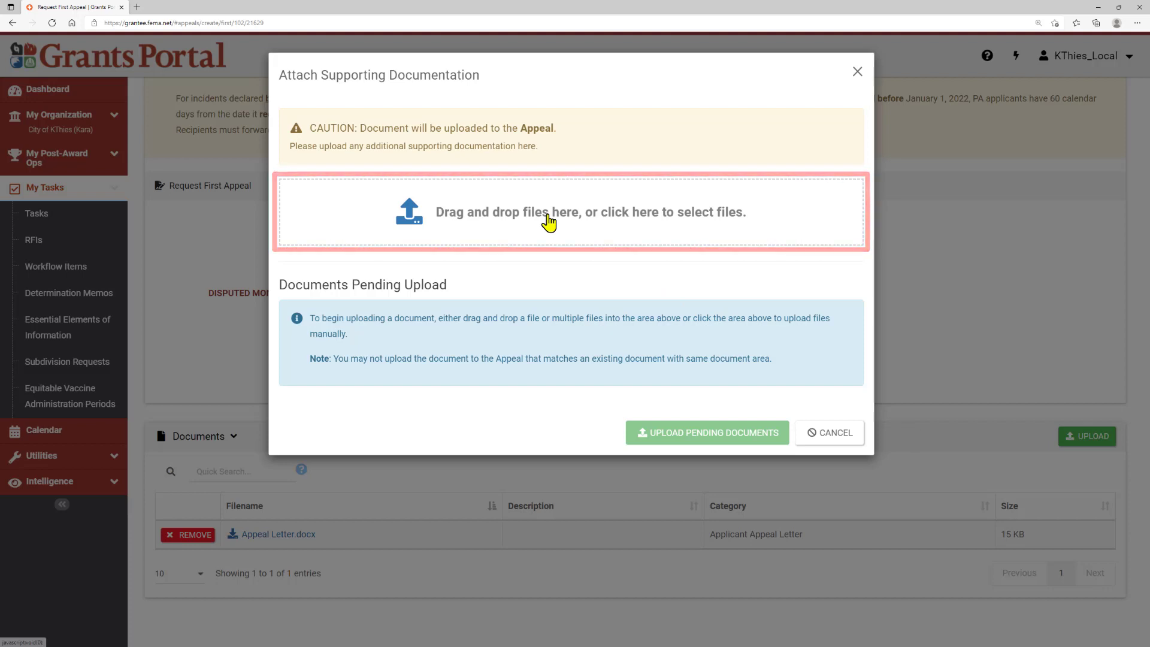
left_click(549, 223)
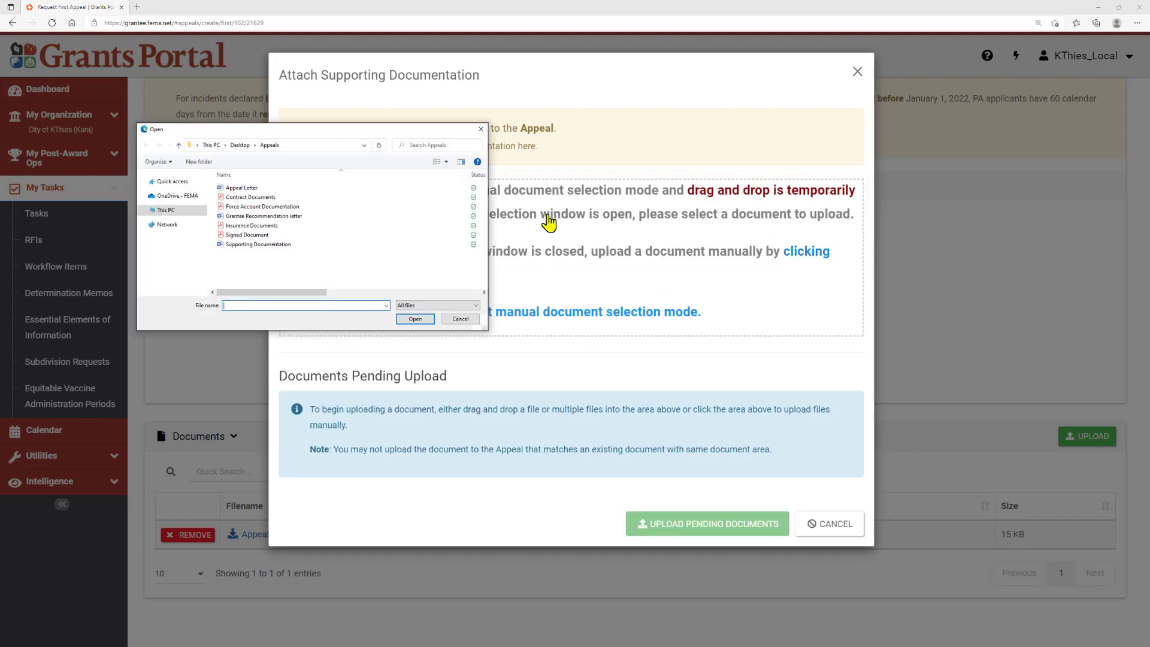
left_click(383, 206)
left_click(406, 321)
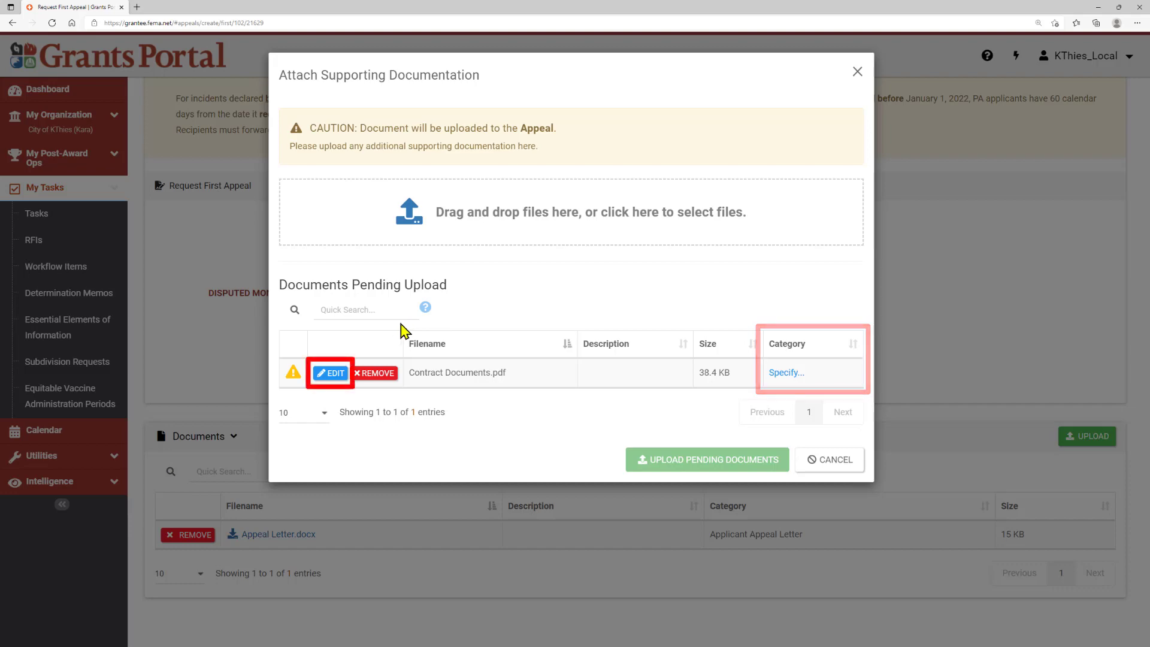
Assign the Contract Document category to the pending Contract Documents.pdf and upload it to the appeal
left_click(343, 372)
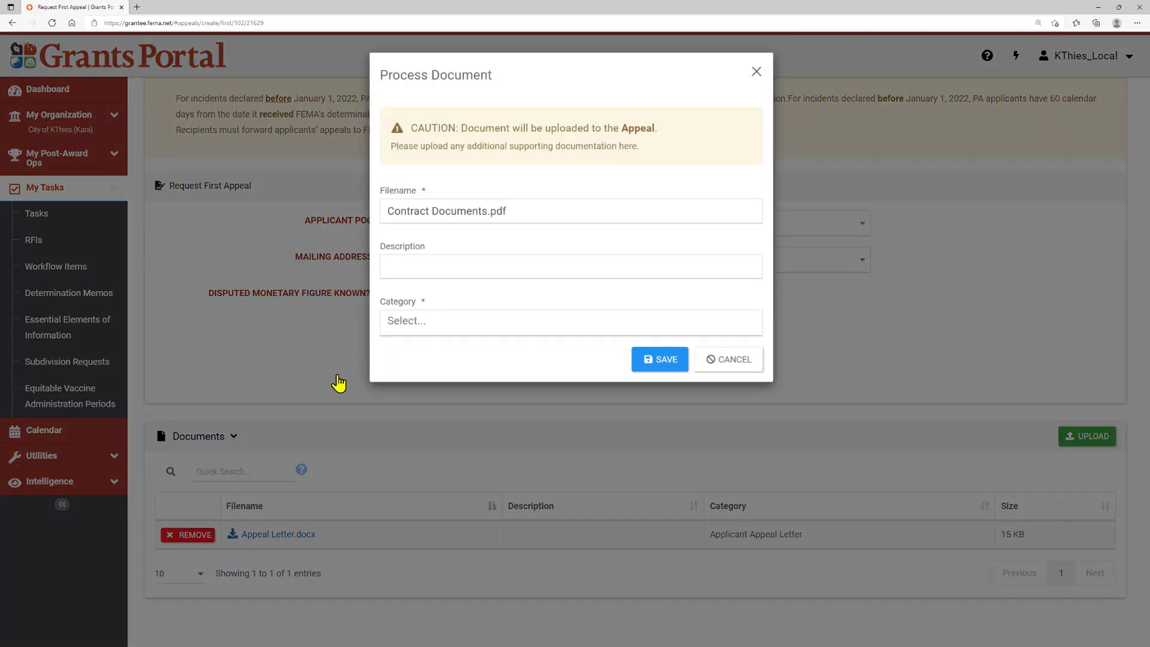
left_click(583, 324)
left_click_drag(758, 347, 759, 359)
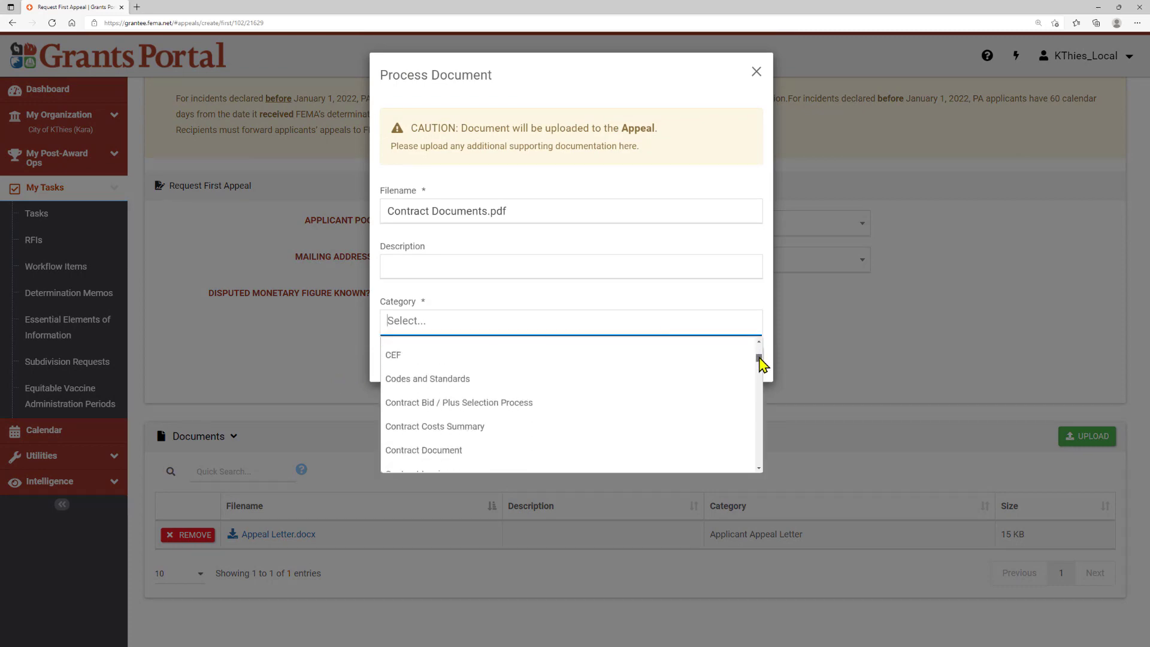
left_click(649, 436)
left_click(675, 370)
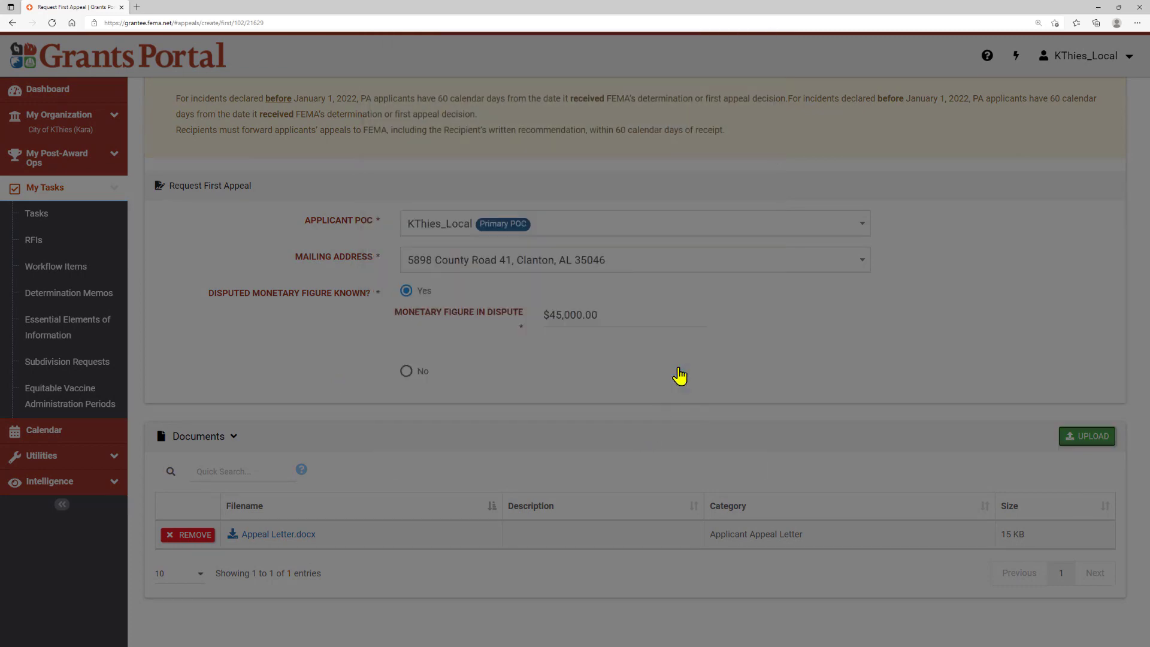
left_click(677, 453)
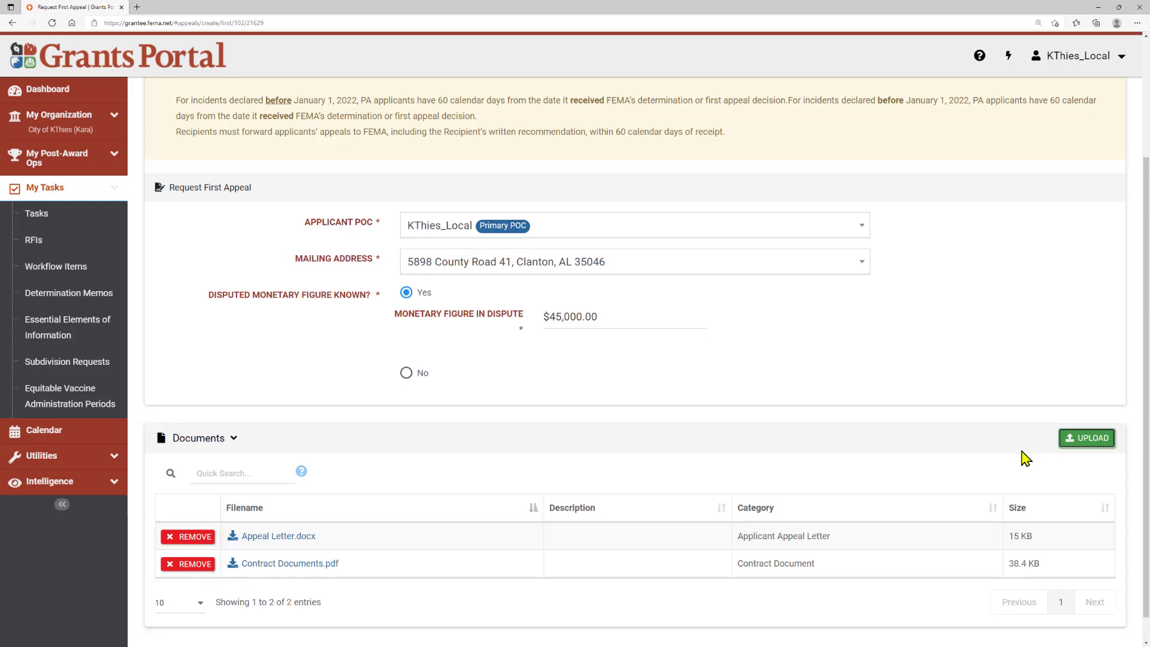
Submit the first appeal request and look over the resulting appeal details
scroll(1025, 458, "up", 3)
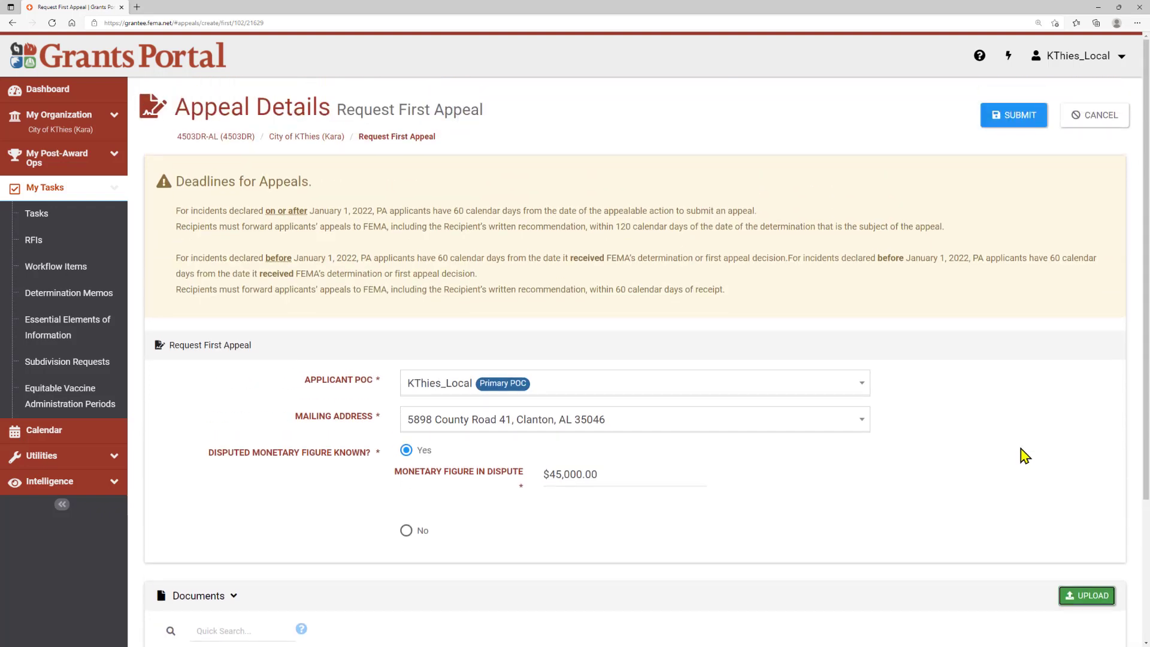
left_click(1013, 117)
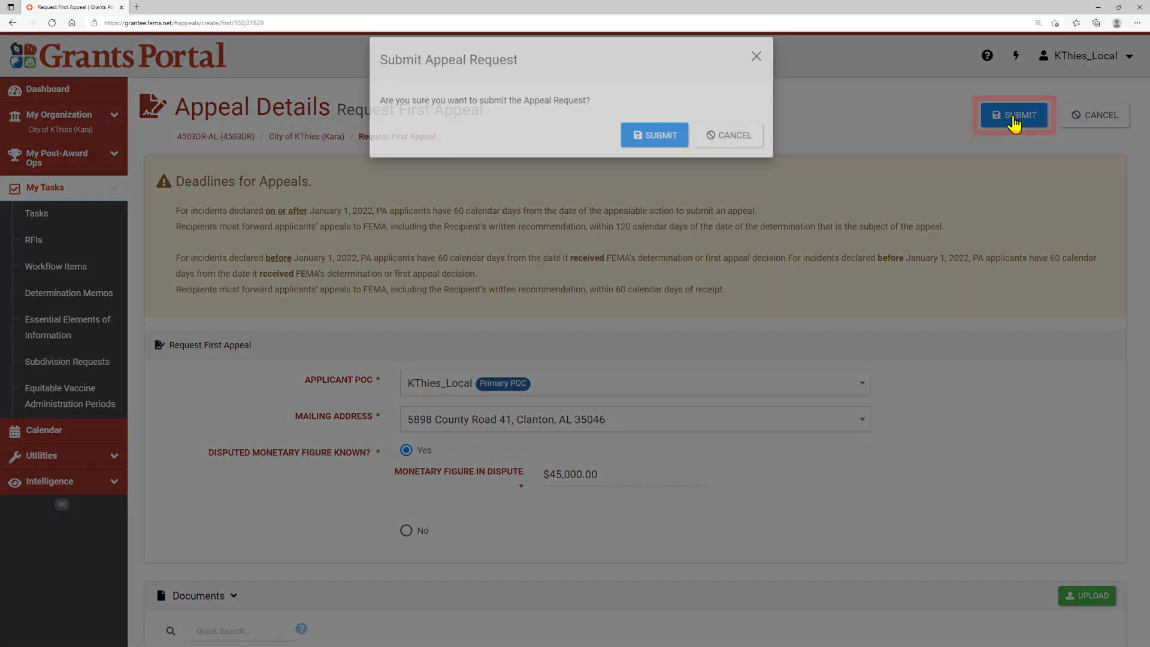
left_click(659, 151)
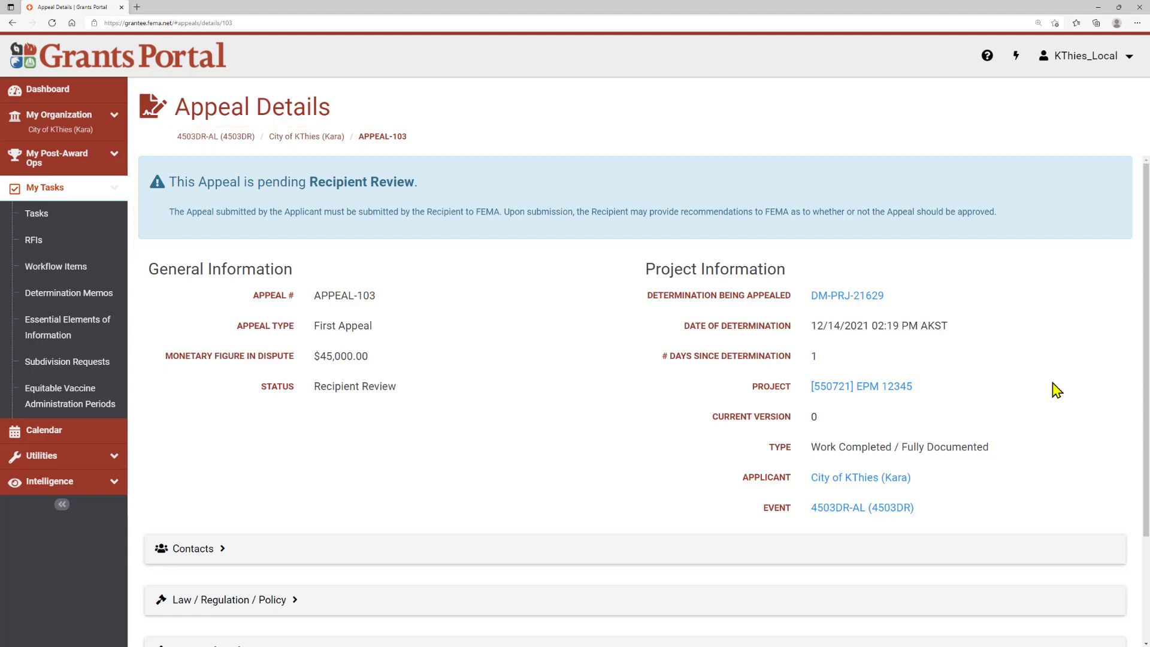
scroll(1056, 390, "down", 3)
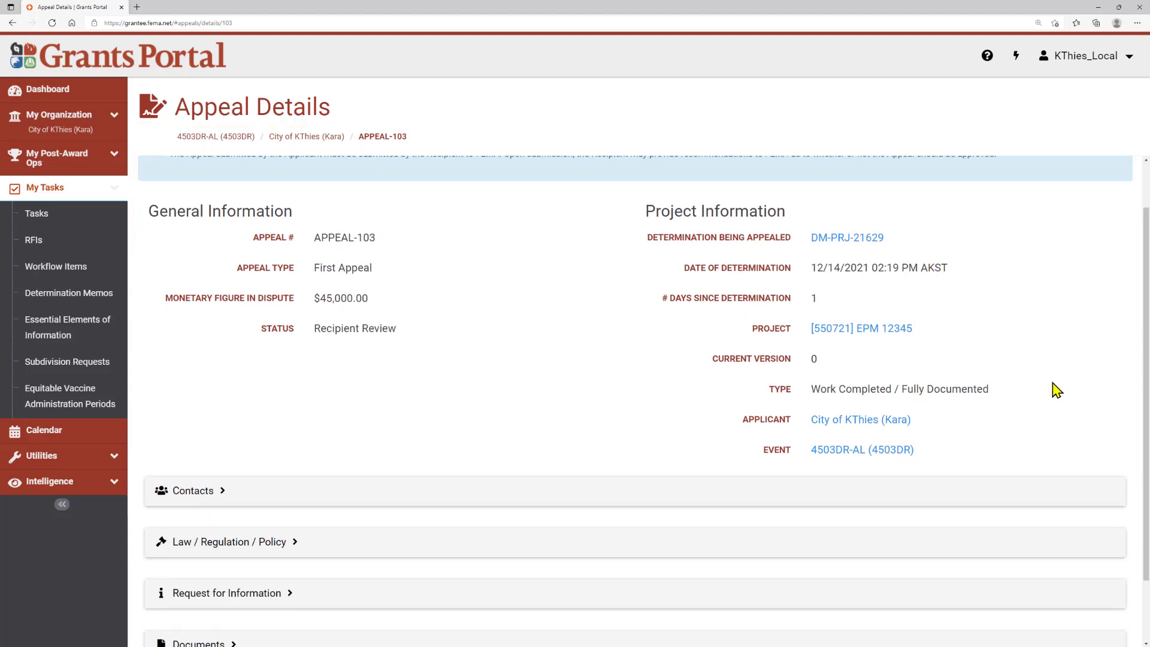
scroll(1056, 390, "up", 3)
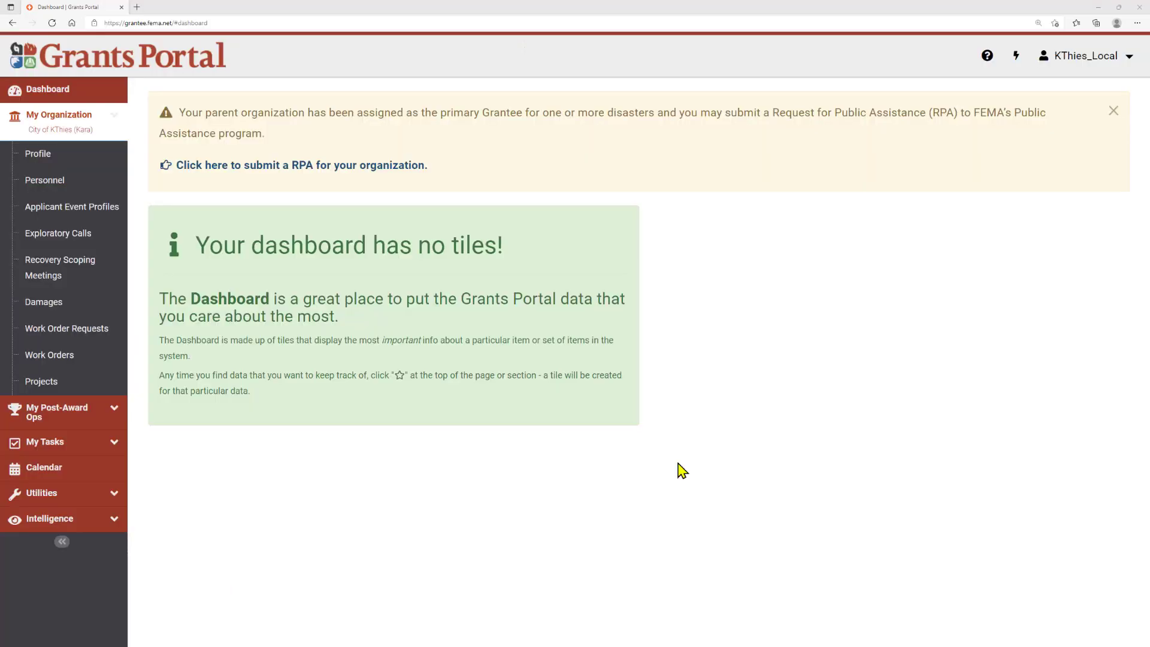
Open the organization's applicant event profiles and set the Status filter to Ineligible
left_click(88, 211)
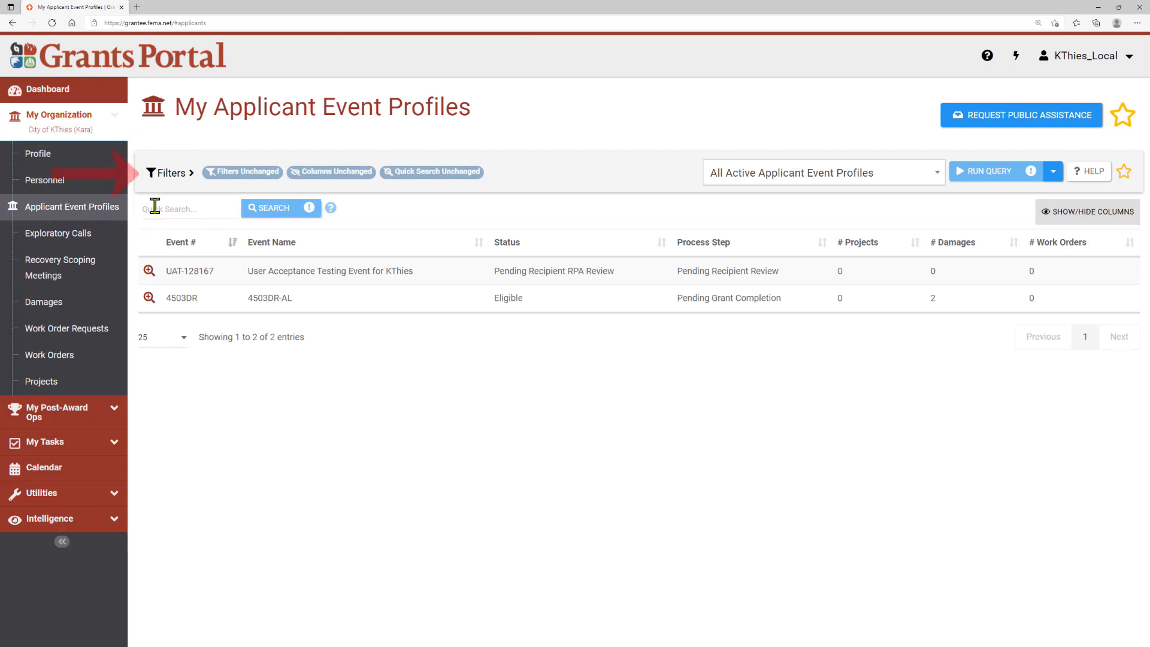
left_click(185, 180)
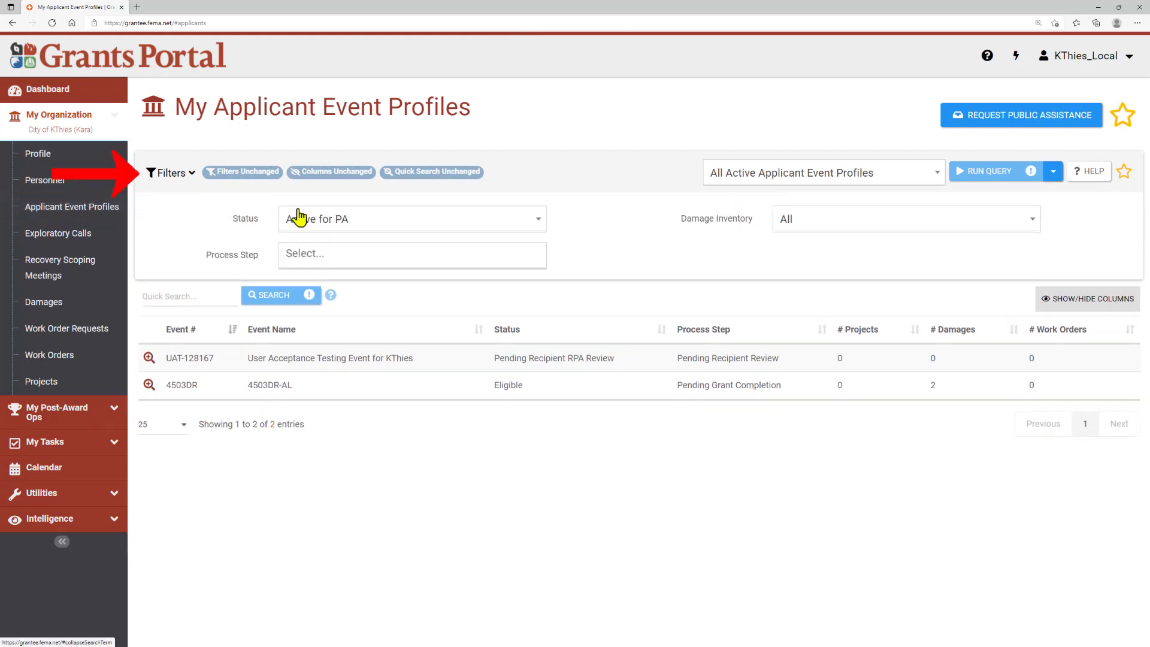
left_click(470, 233)
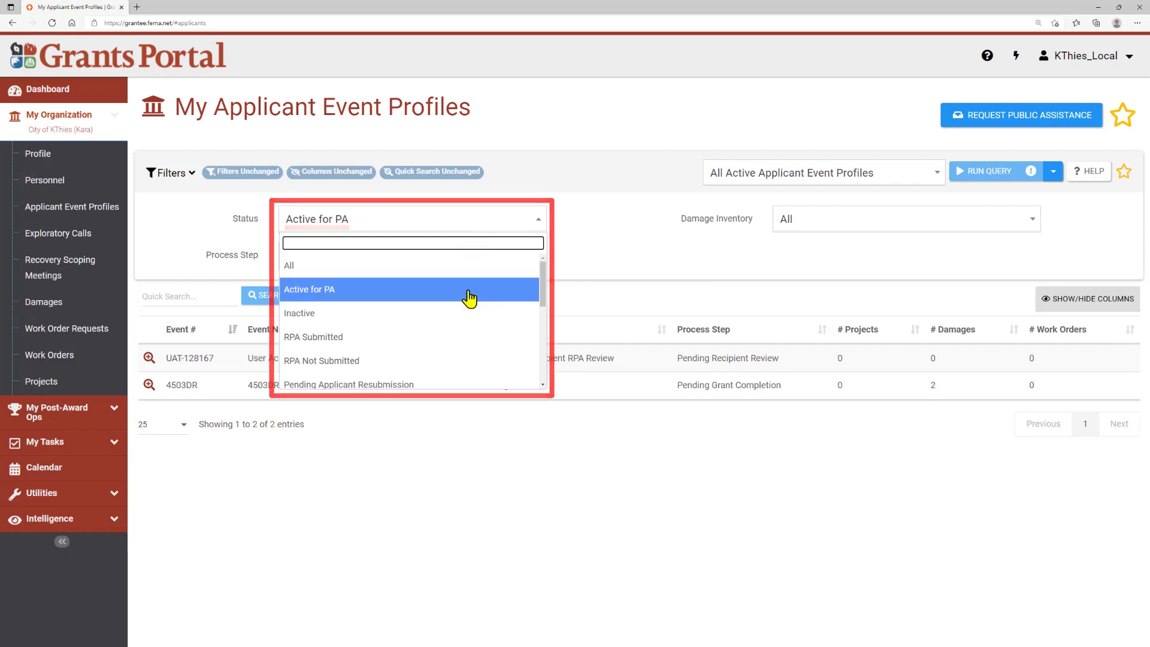
scroll(470, 301, "down", 3)
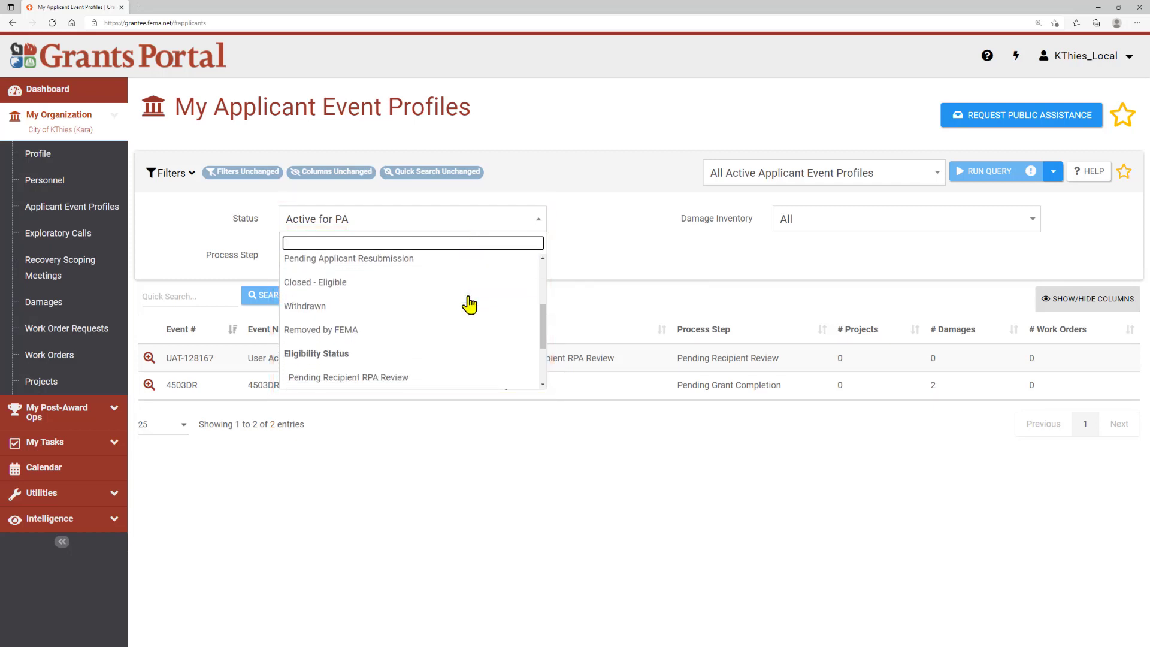
scroll(470, 305, "down", 2)
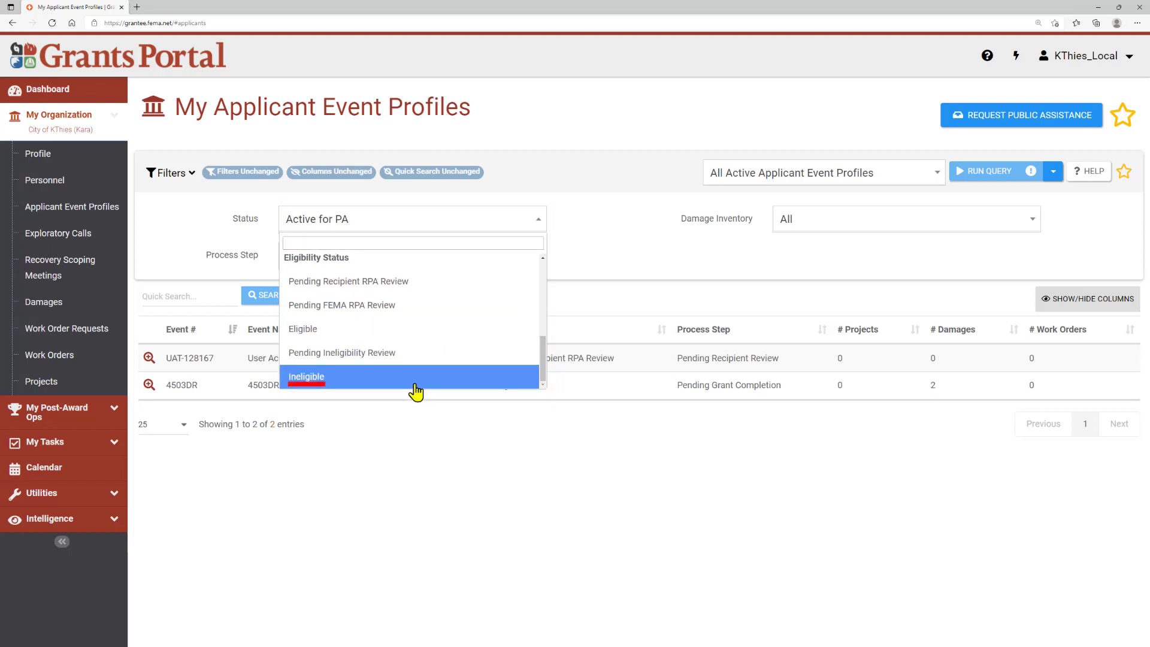
left_click(415, 387)
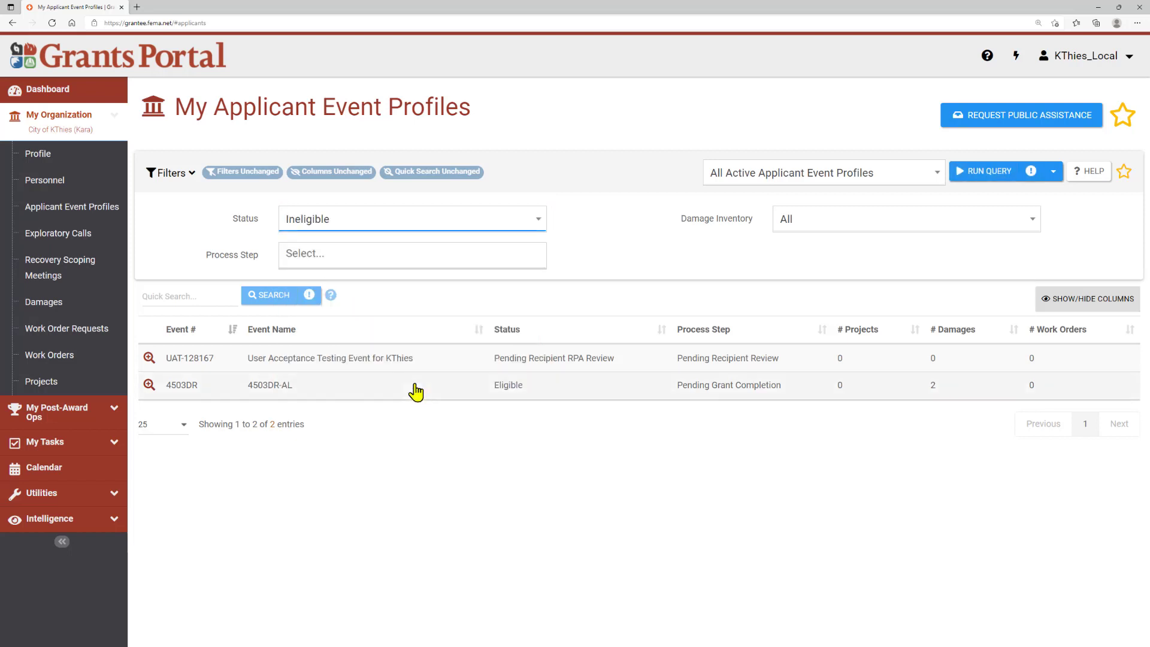
Run the query for ineligible applicant event profiles, open the 4596DR profile and view its Ineligibility Determination and Memo section
left_click(971, 176)
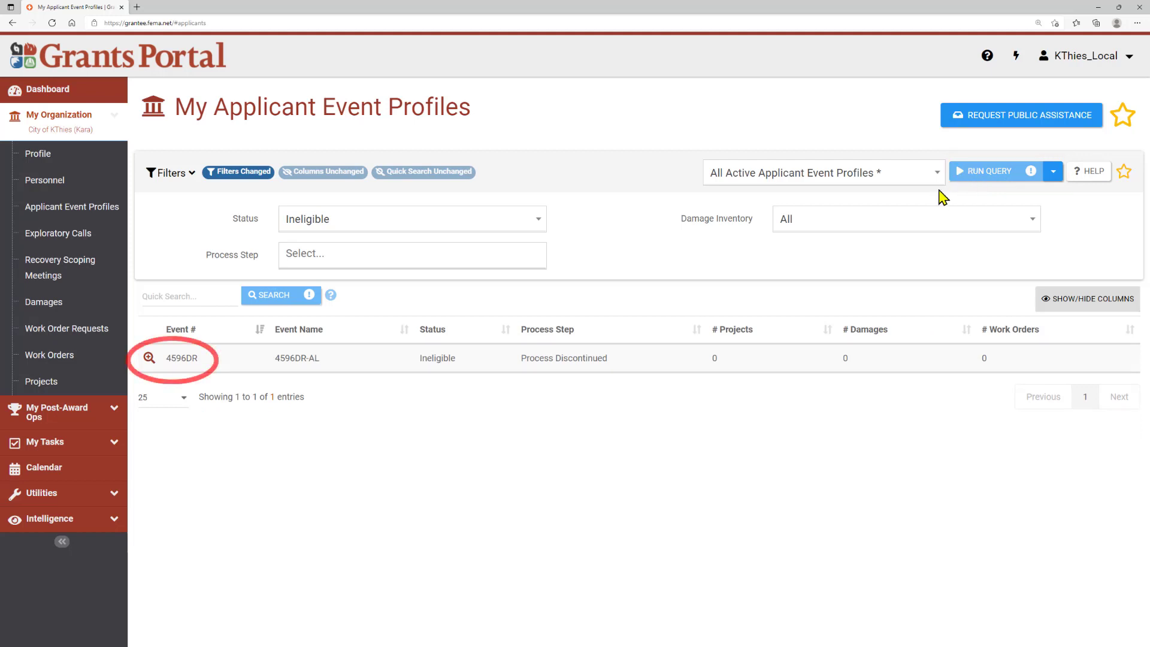
left_click(152, 363)
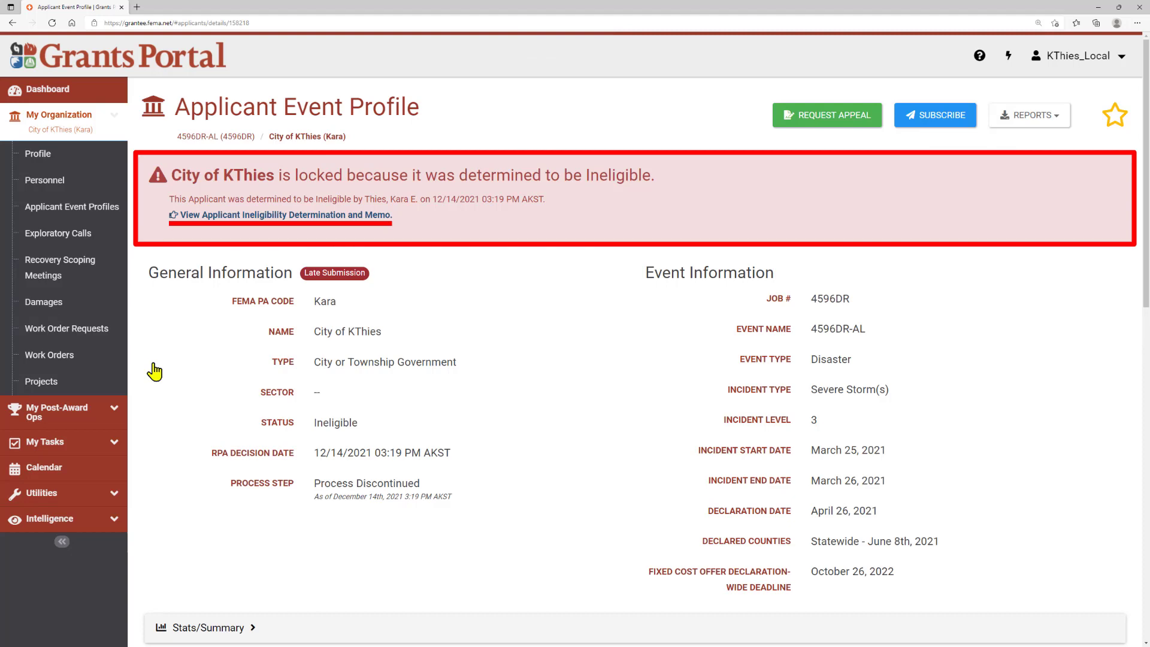
left_click(264, 216)
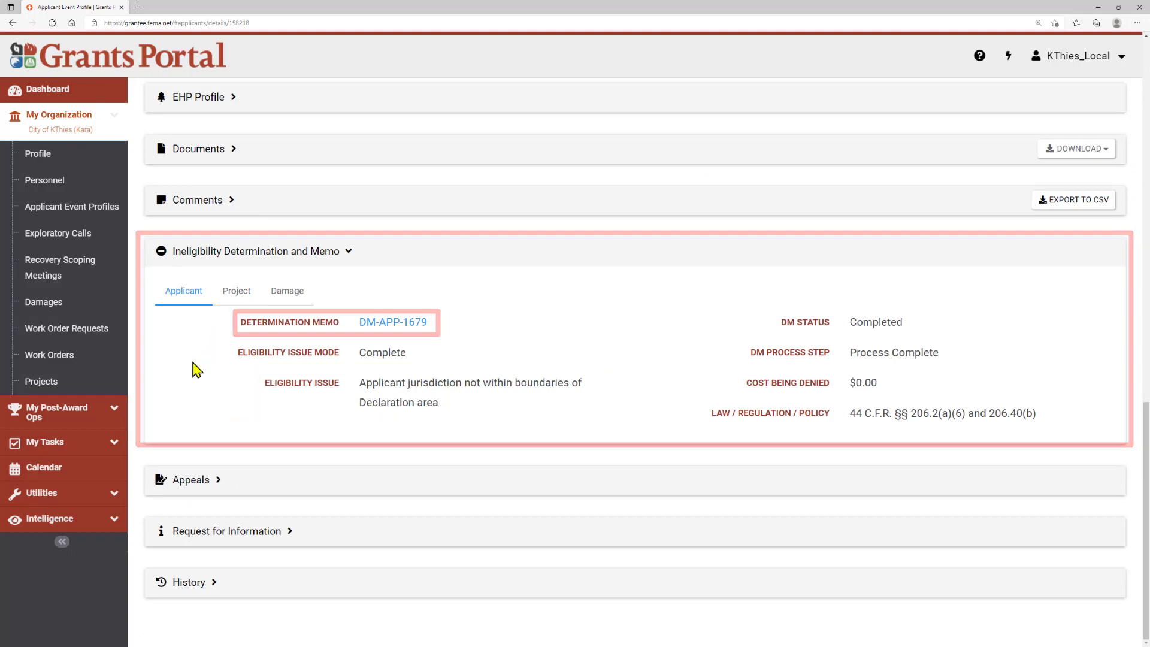
scroll(196, 369, "up", 10)
scroll(196, 370, "up", 5)
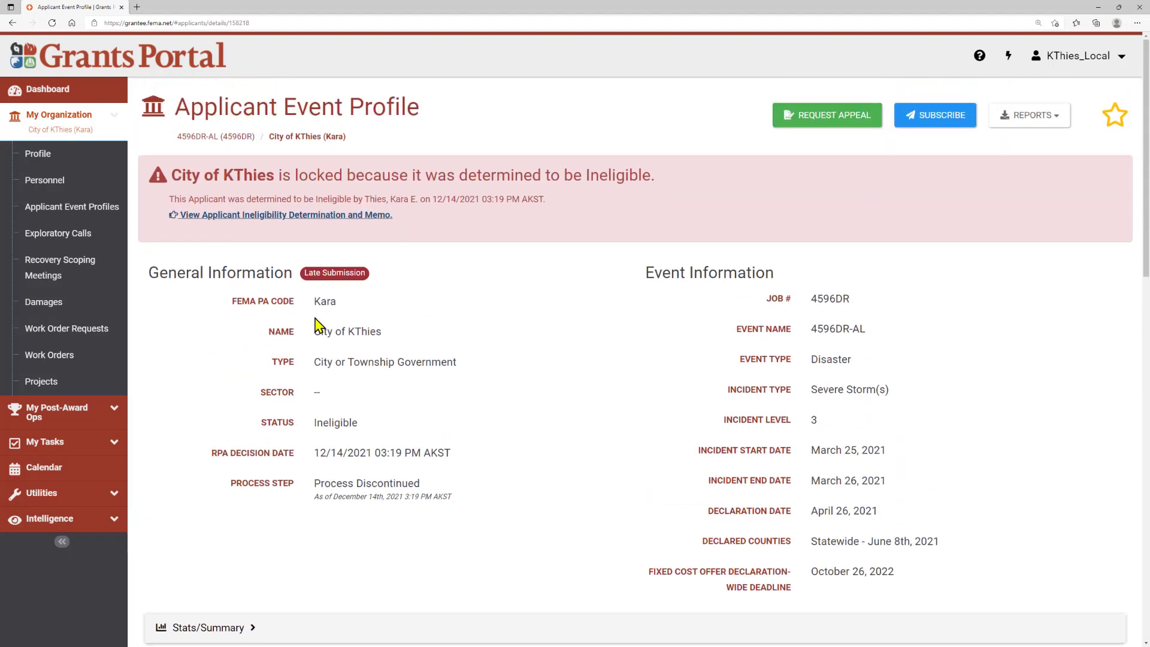
Start a first appeal request for the 4596DR profile, selecting the primary POC as Applicant POC and the organization's mailing address
left_click(793, 127)
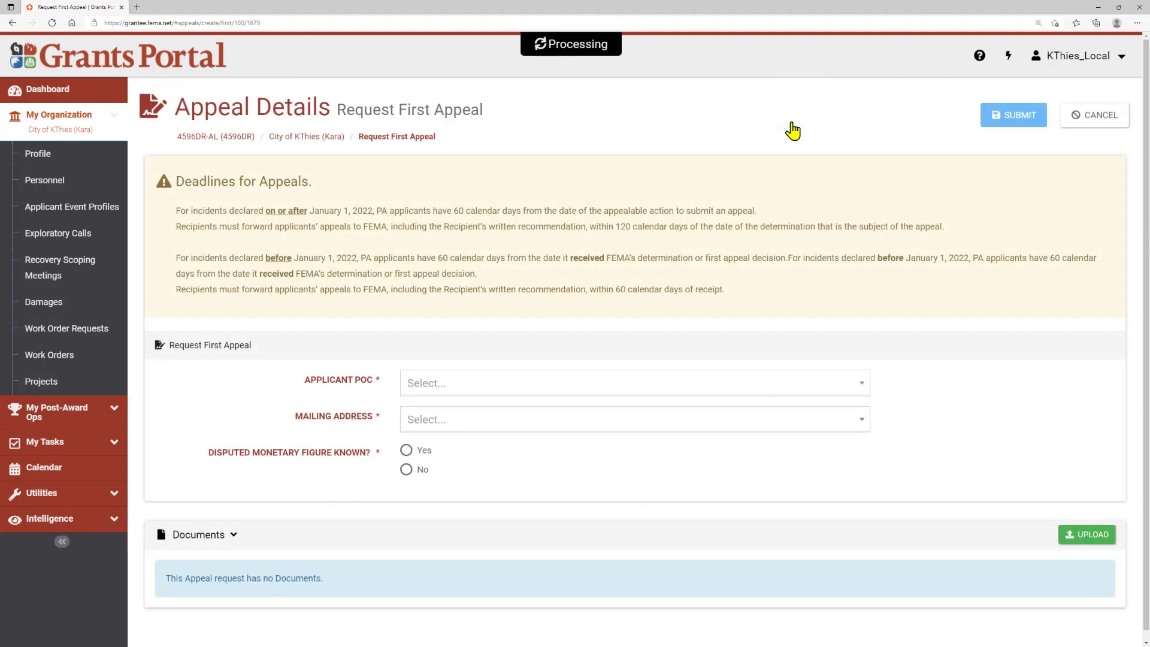
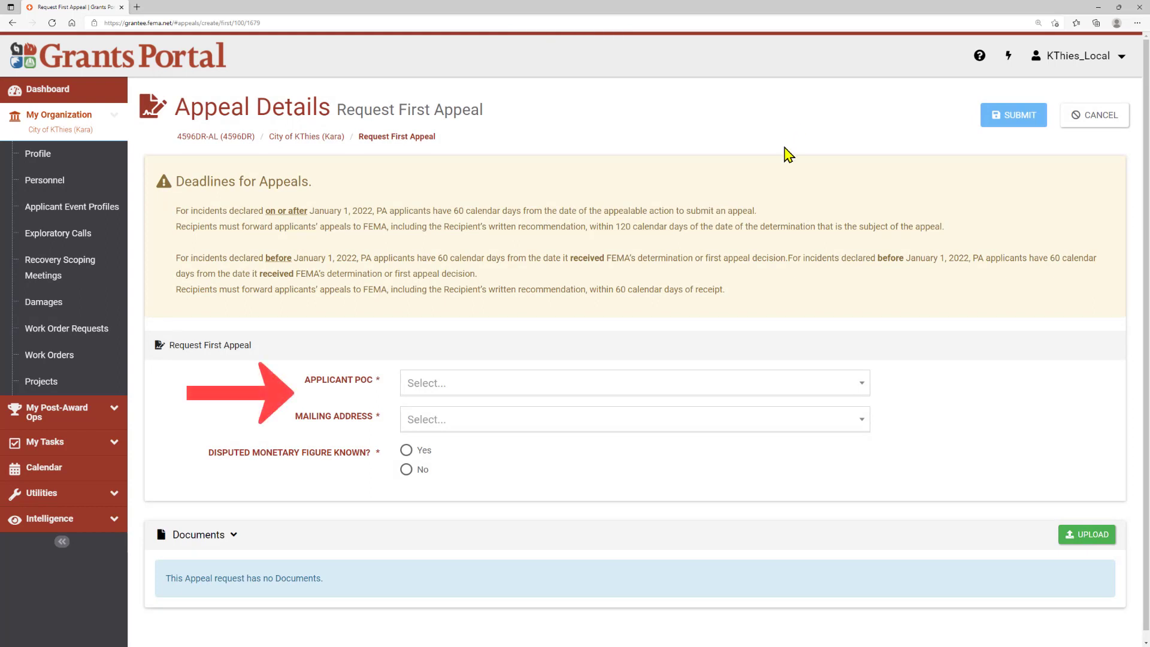
left_click(727, 386)
left_click(717, 419)
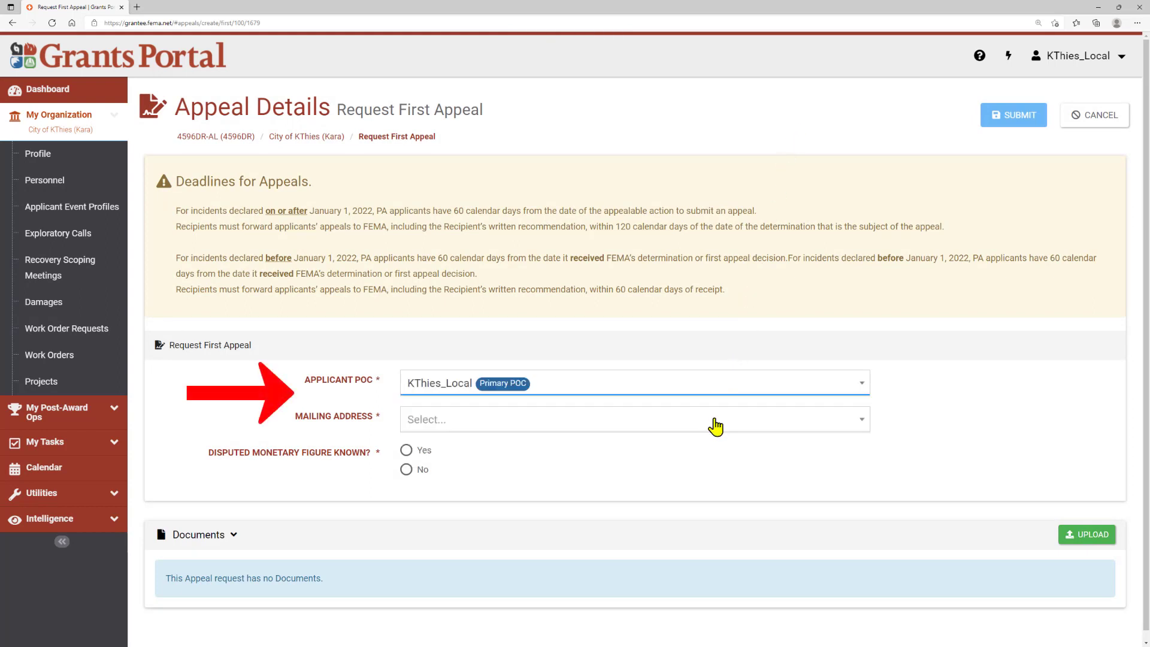
left_click(715, 429)
left_click(708, 462)
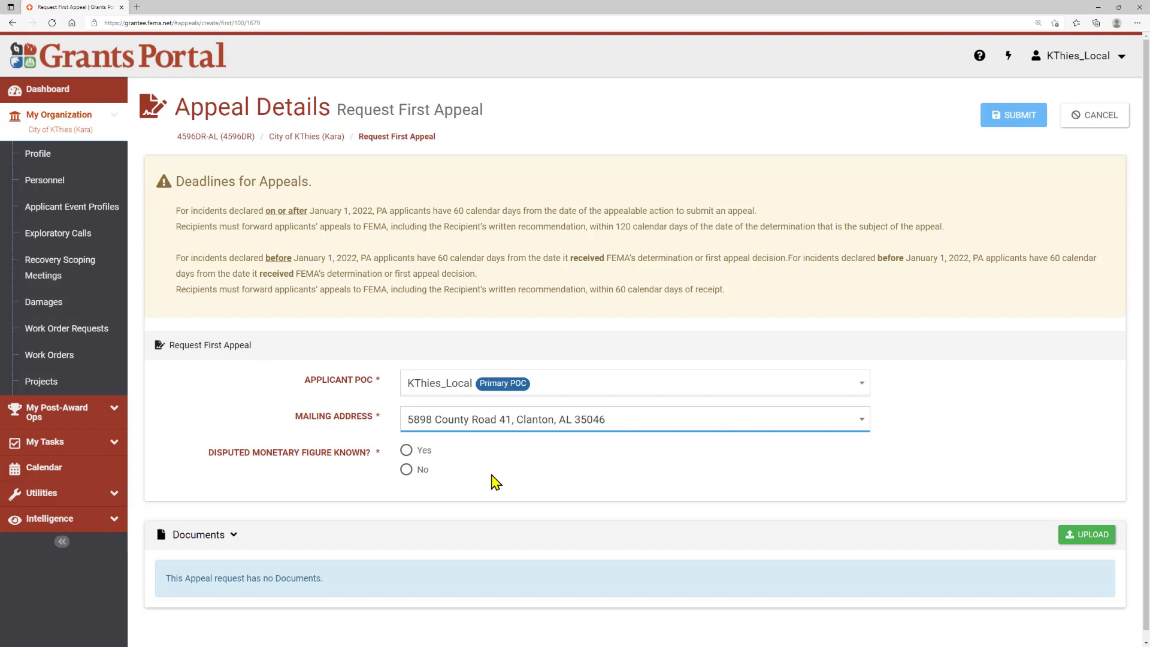
Mark the disputed monetary figure as not known and enter the comment "Costs not yet estimated"
left_click(406, 470)
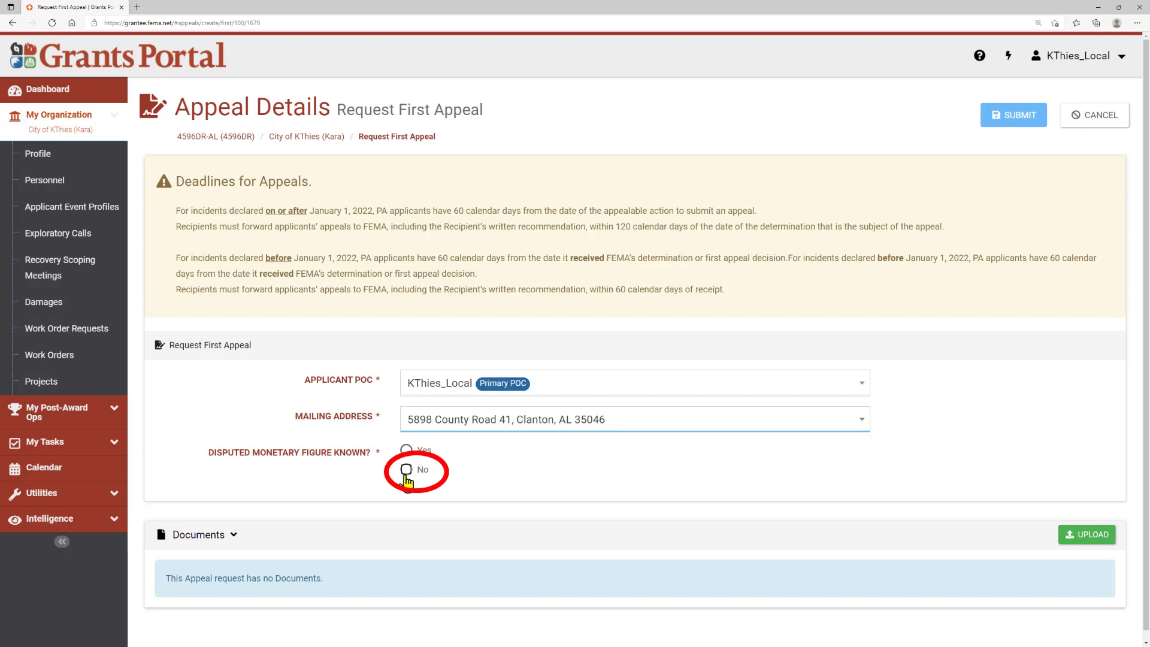
left_click(418, 509)
type("Costs not yet estimated")
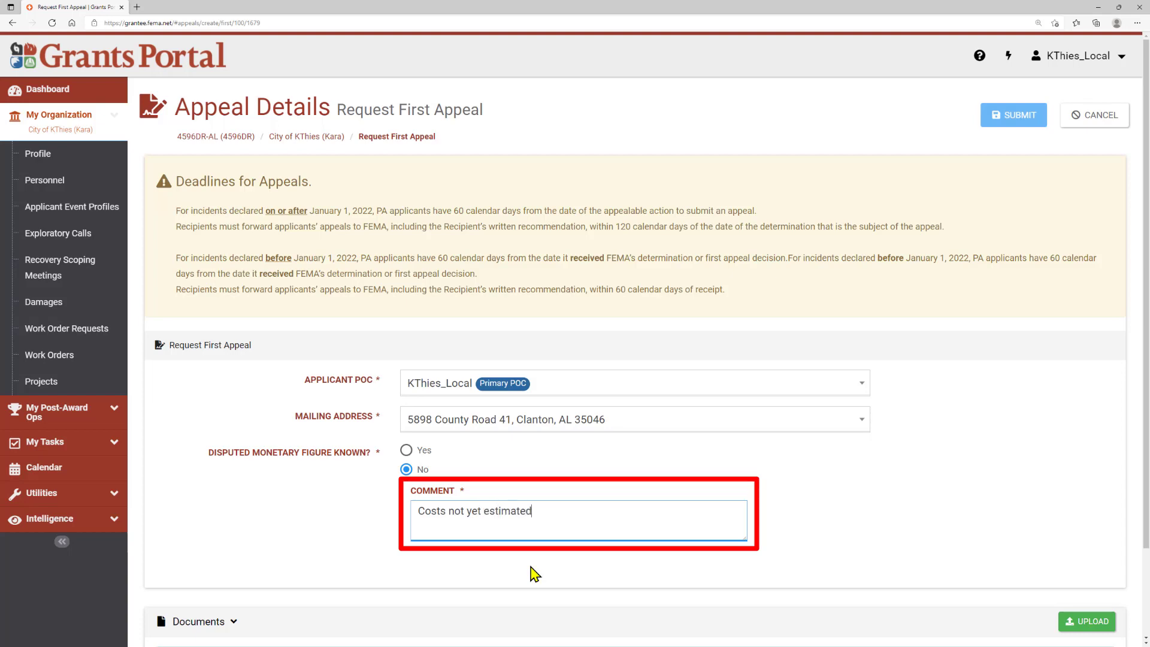
Upload the applicant appeal letter to the first appeal request's documents
scroll(719, 568, "down", 2)
left_click(1109, 532)
left_click(1081, 545)
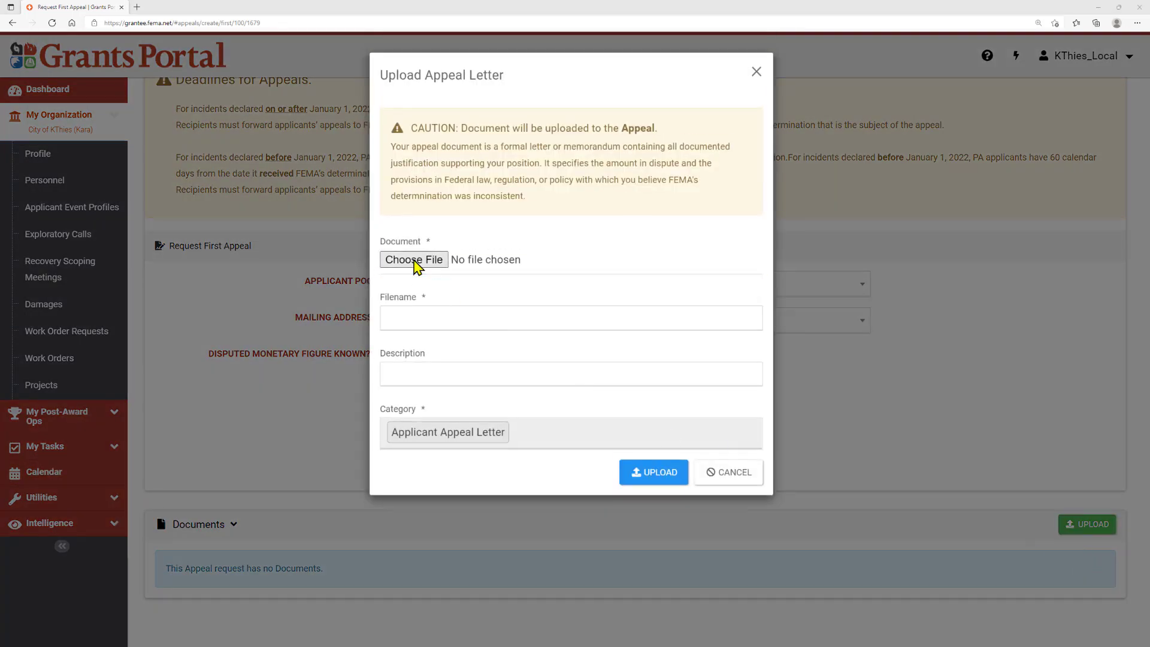
left_click(413, 259)
left_click(133, 72)
left_click(277, 199)
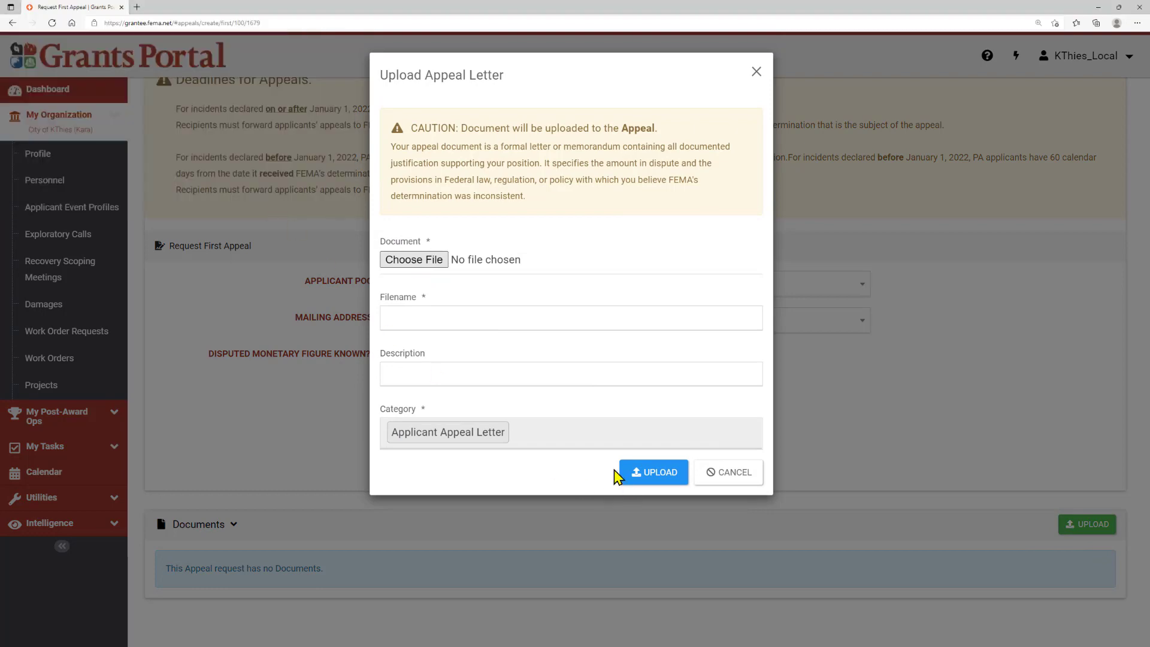
left_click(625, 476)
scroll(634, 480, "up", 2)
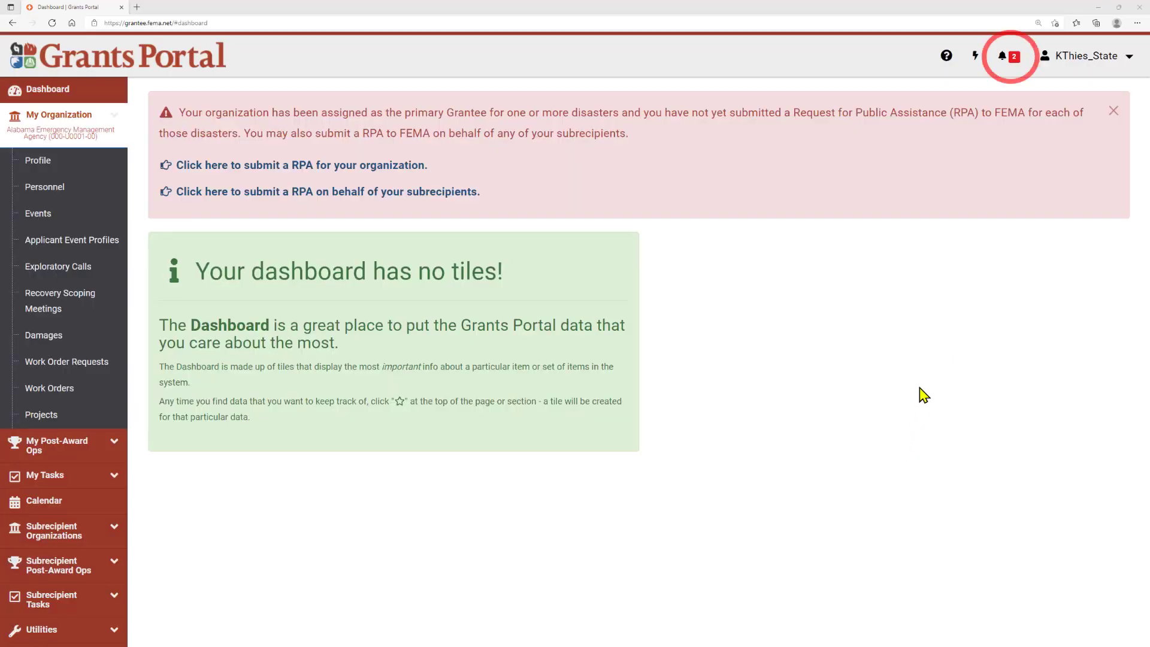
Open the pending Review Appeal task for APPEAL-101 in the recipient account and look over the appeal details
left_click(1010, 66)
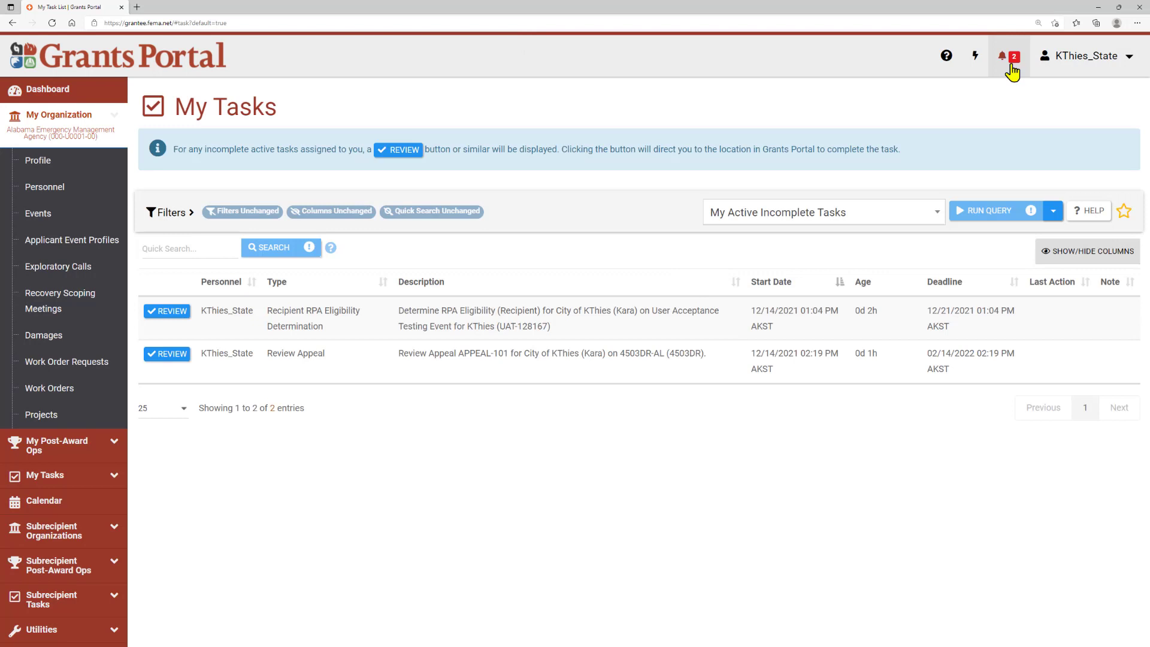
left_click(180, 358)
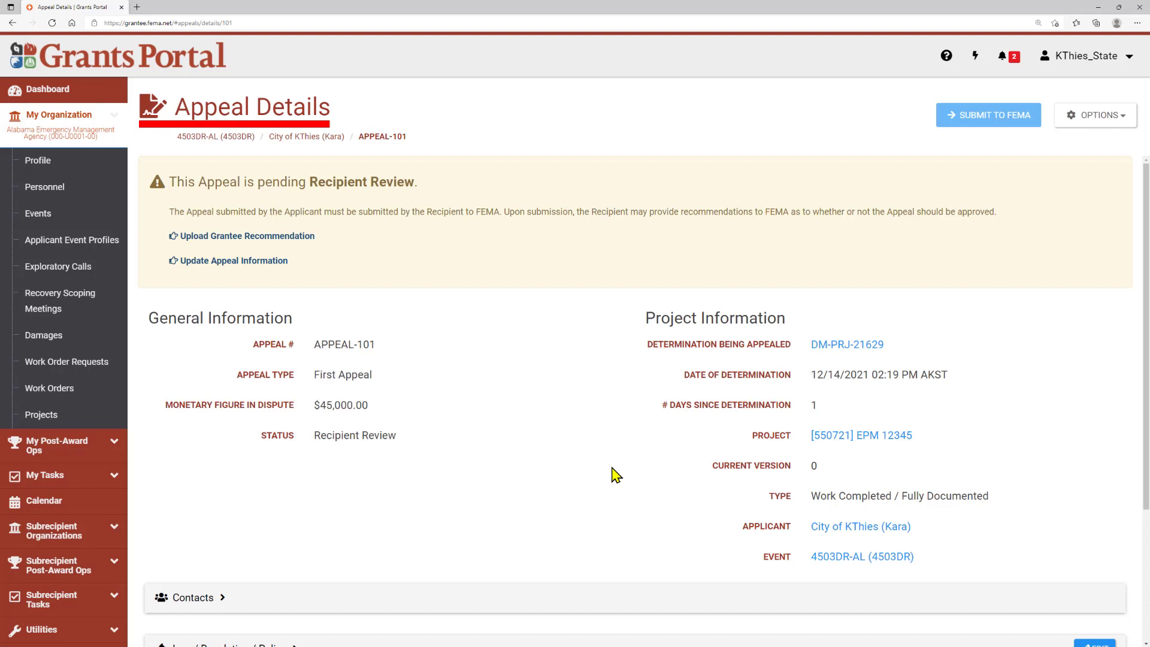
scroll(615, 474, "down", 1)
scroll(615, 474, "down", 3)
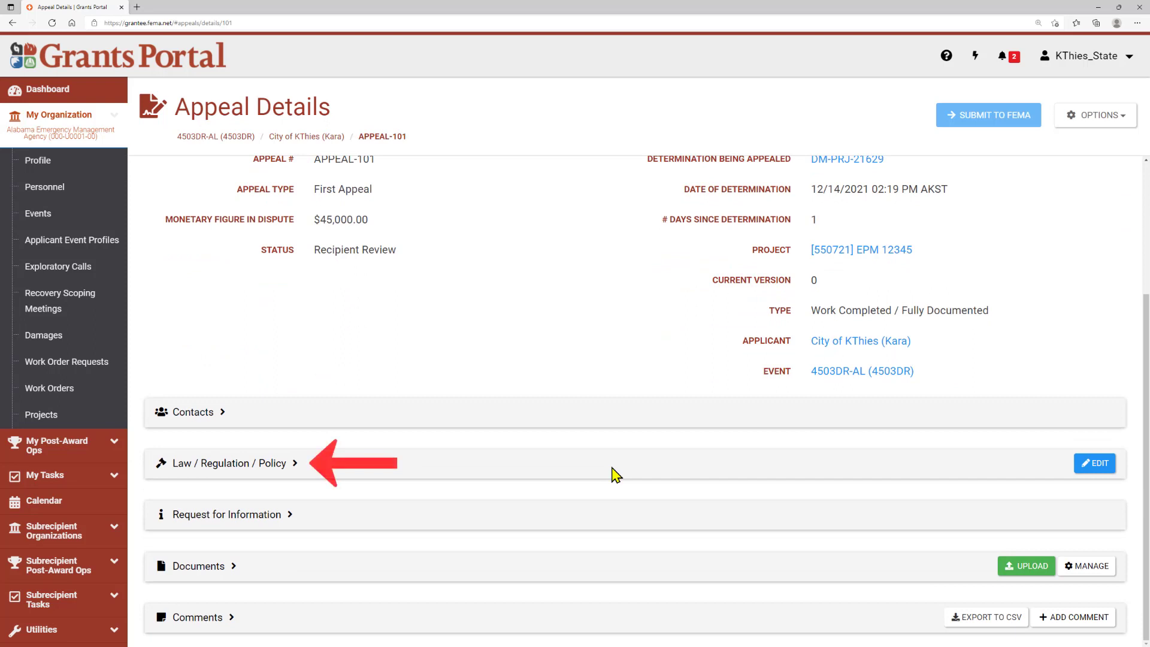
View the appeal's Law / Regulation / Policy section and its edit form without saving any changes
left_click(282, 470)
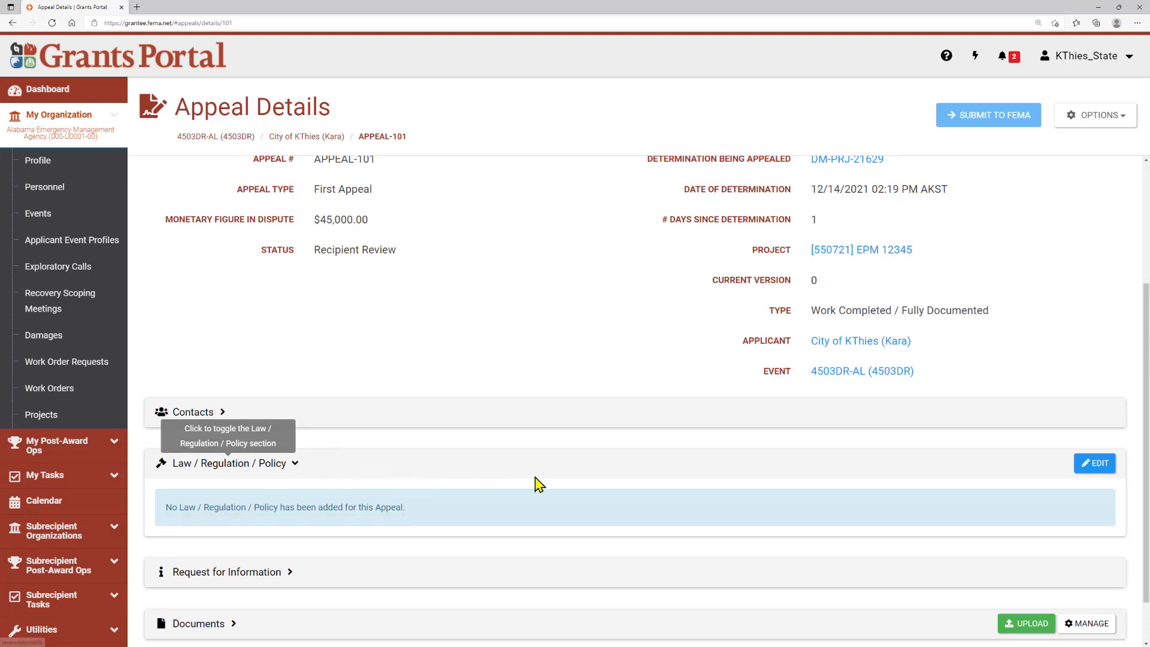
left_click(1090, 473)
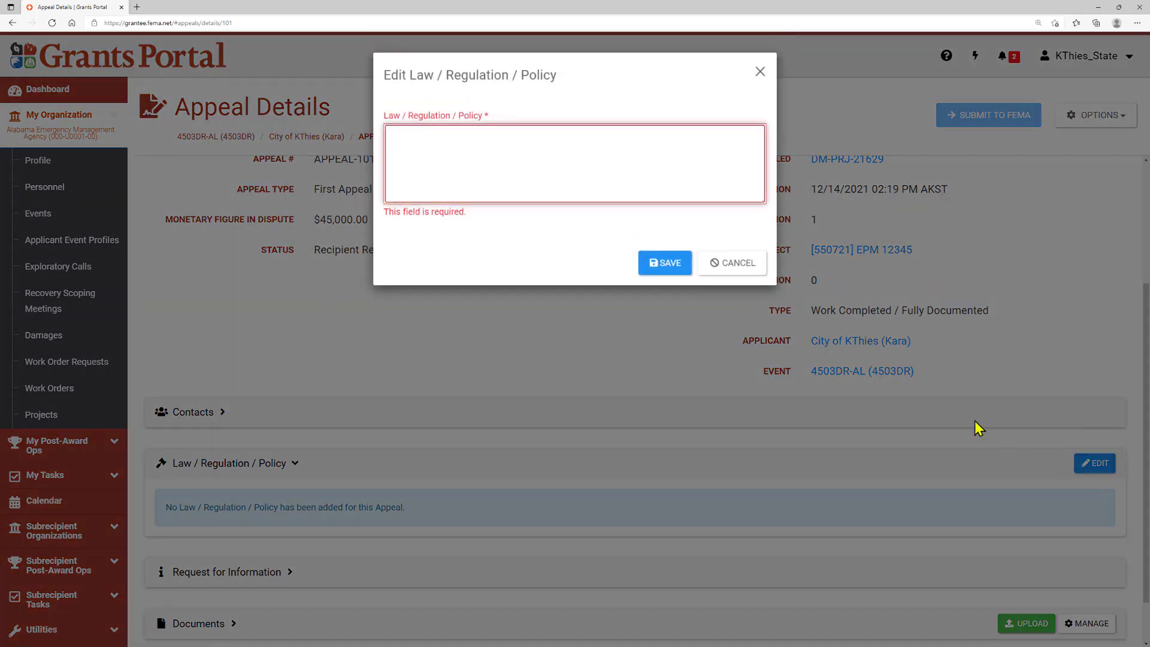
left_click(727, 267)
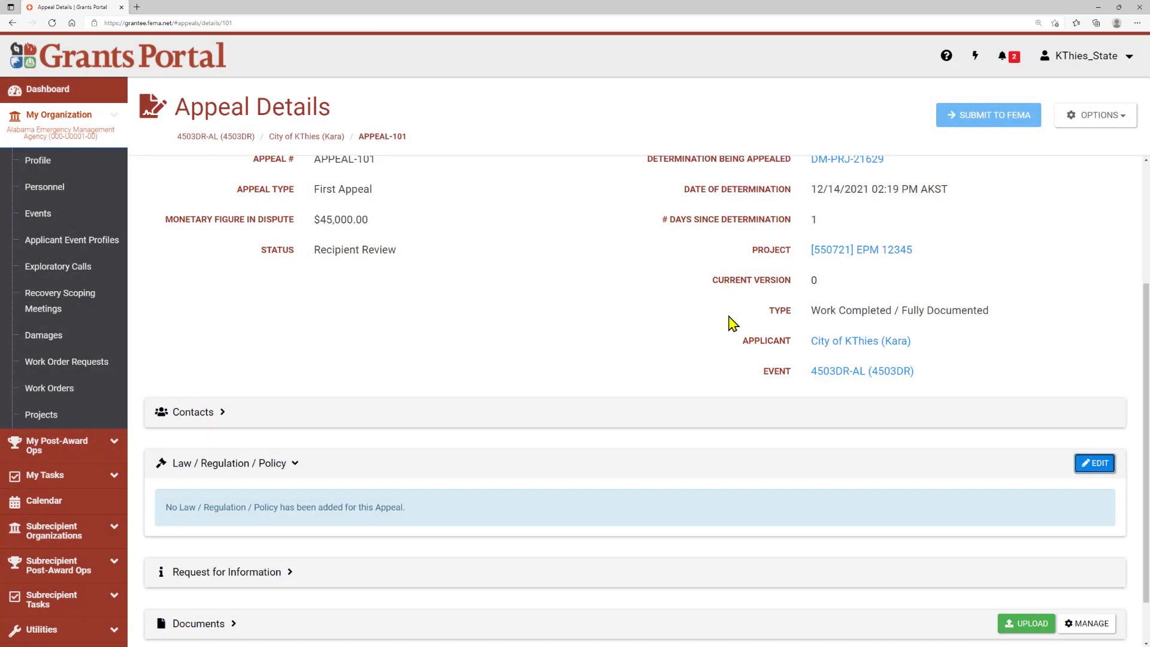
Expand the appeal's Request for Information and Documents sections to examine their contents
left_click(280, 579)
scroll(280, 586, "down", 2)
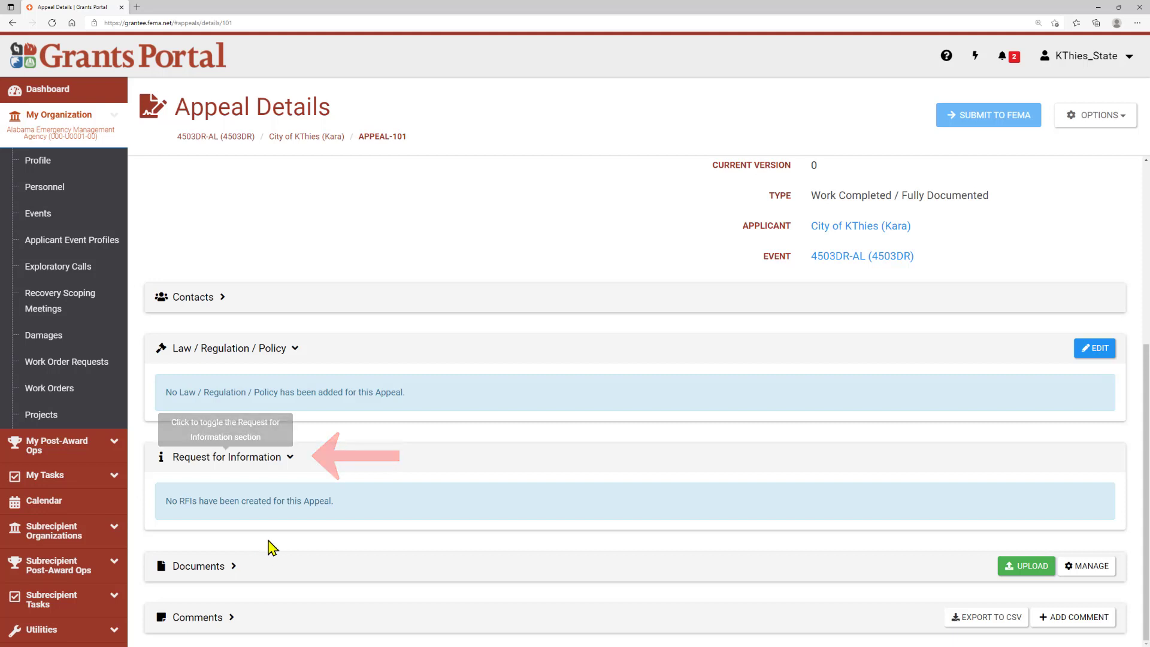
left_click(234, 566)
scroll(234, 576, "down", 3)
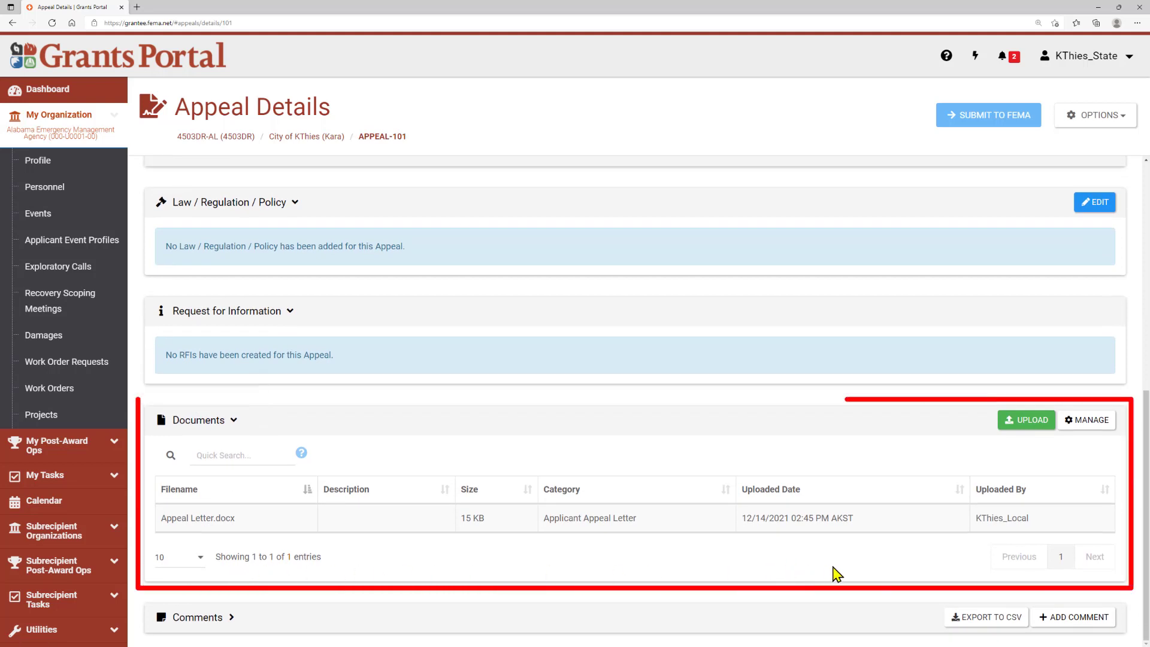
Upload Grantee Recommendation letter.docx to the appeal as the grantee recommendation
left_click(1030, 428)
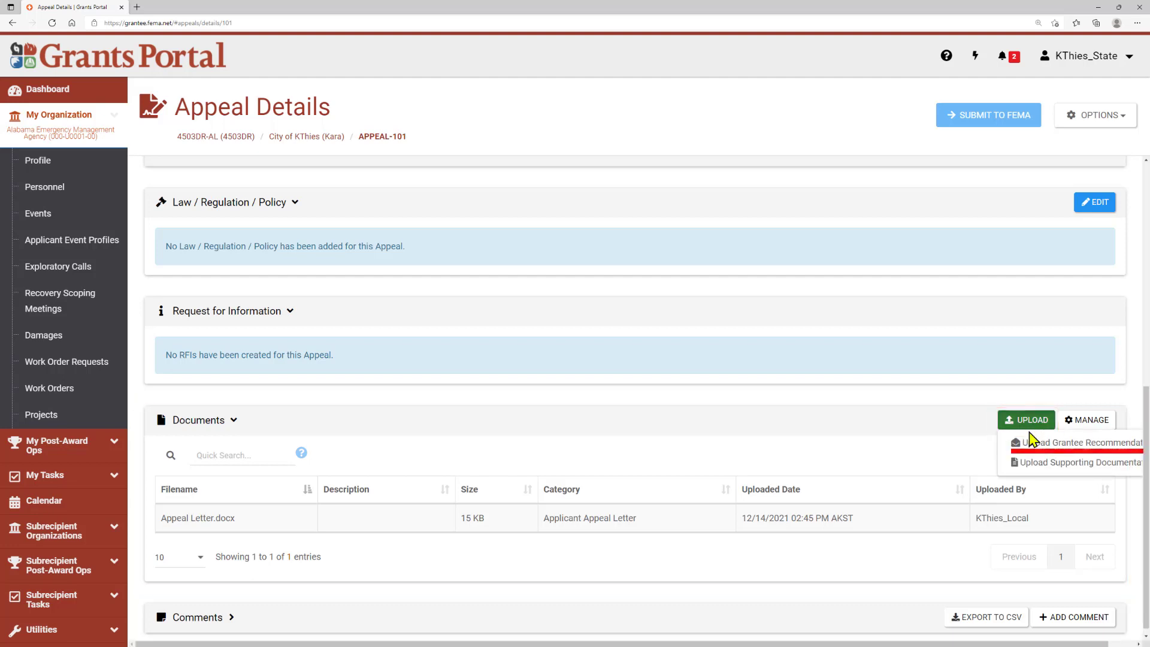
left_click(1030, 446)
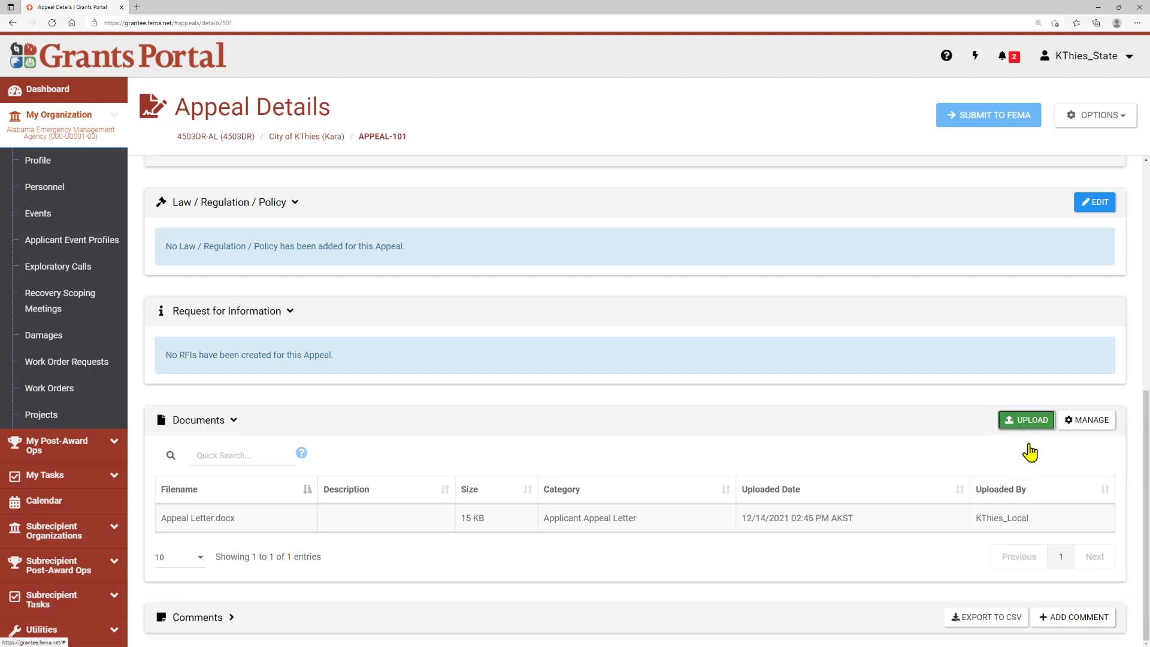
left_click(426, 193)
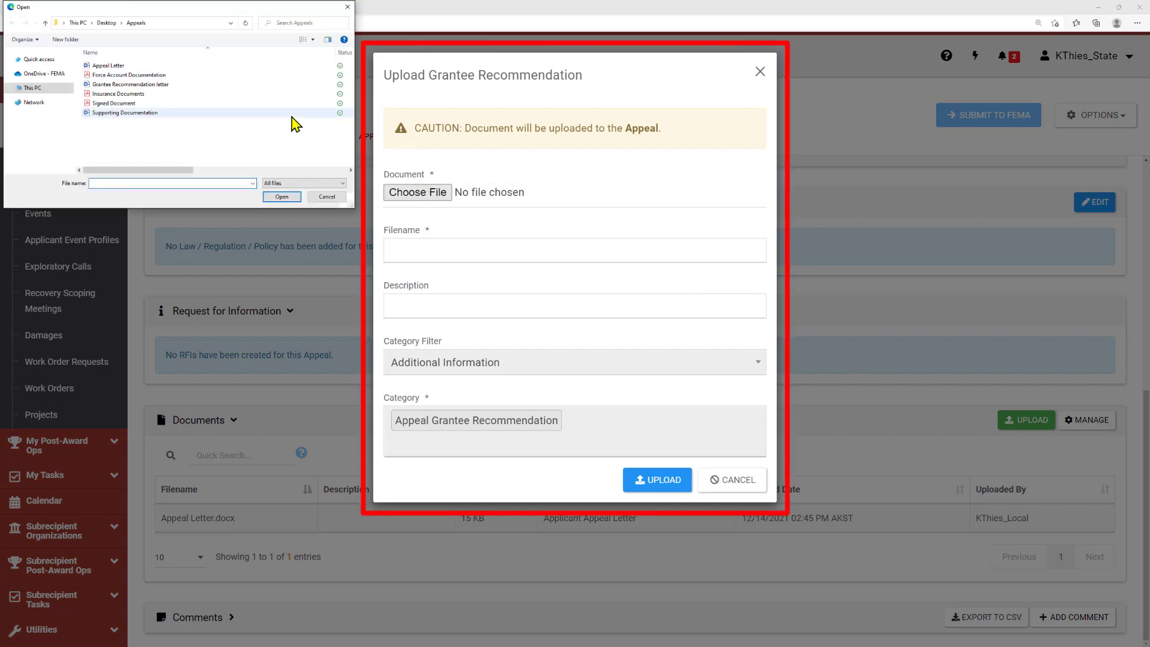
left_click(192, 85)
left_click(282, 197)
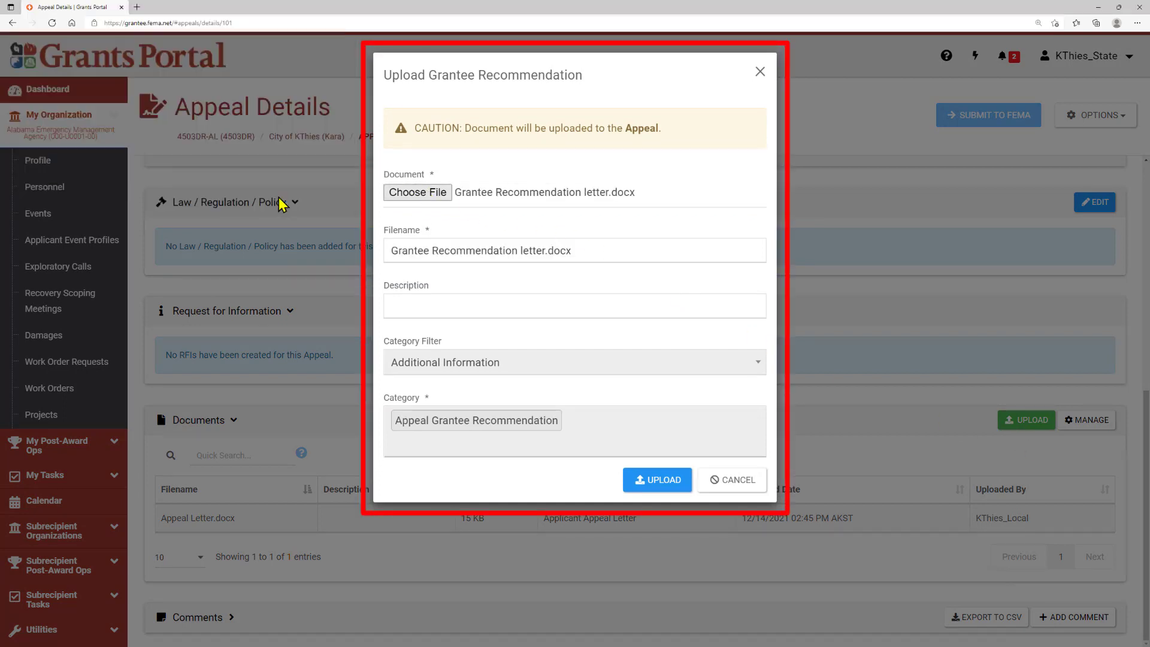
left_click(657, 482)
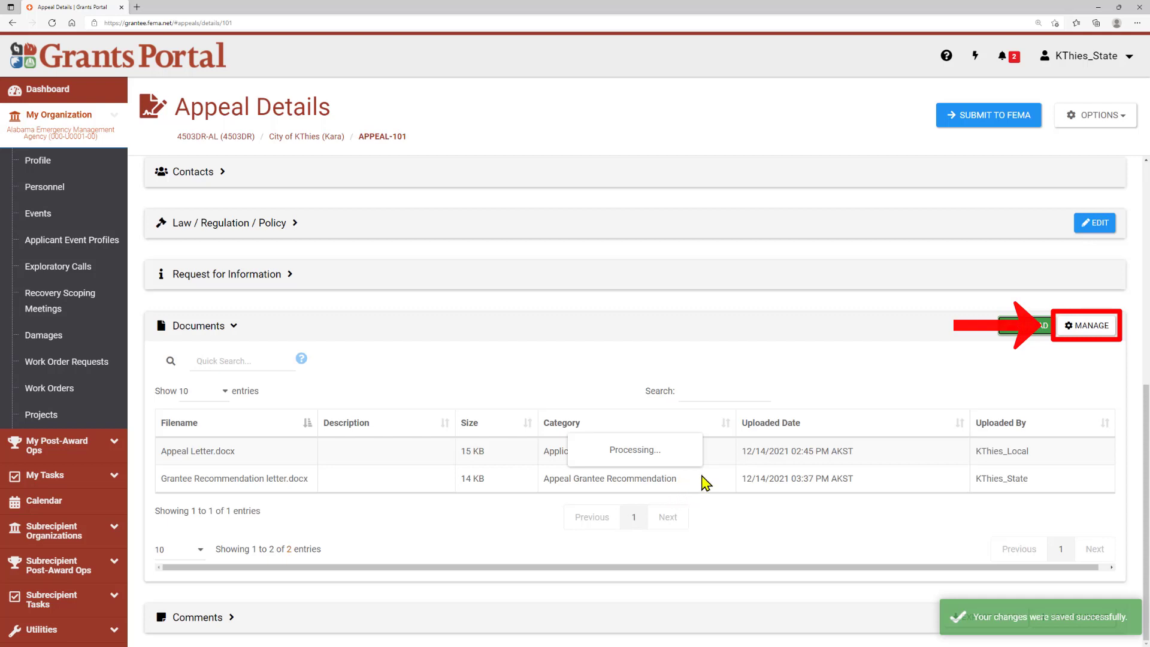
Submit APPEAL-101 to FEMA with the recipient adjudication recommendation Recommend Approval
scroll(705, 473, "up", 5)
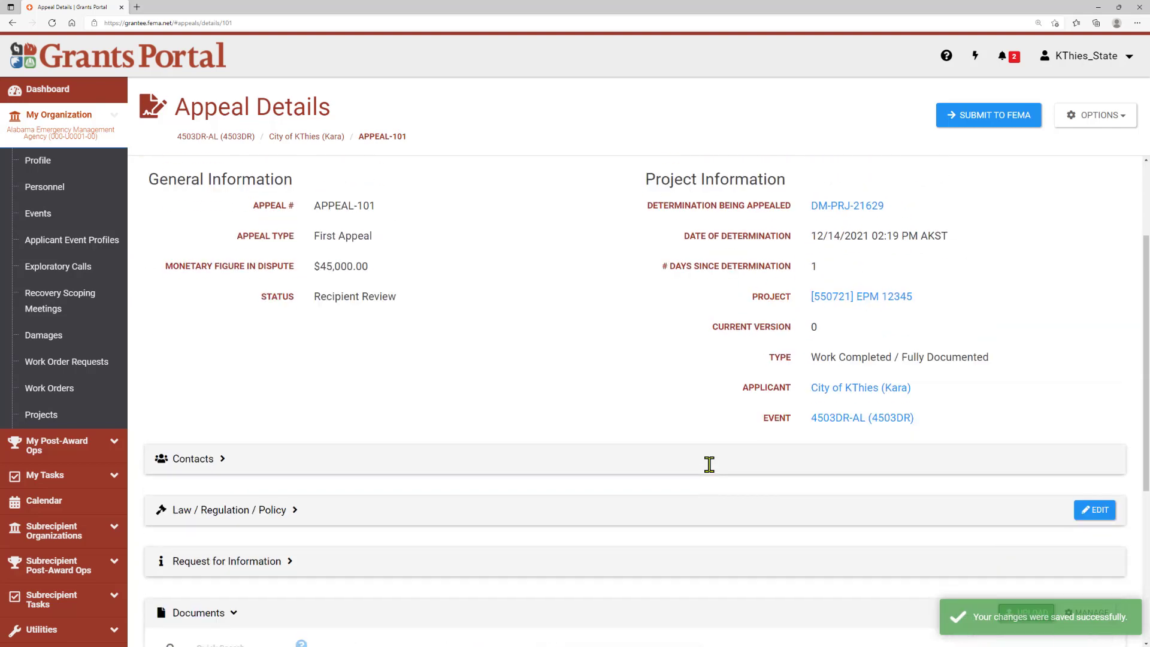
scroll(709, 464, "up", 3)
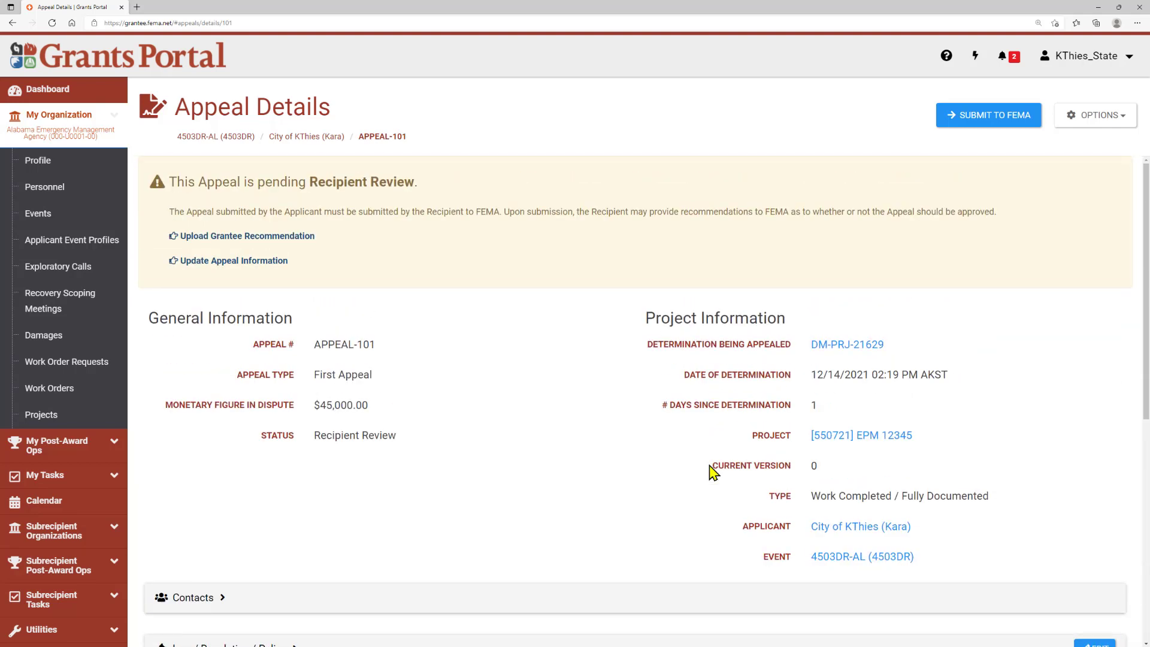
left_click(984, 117)
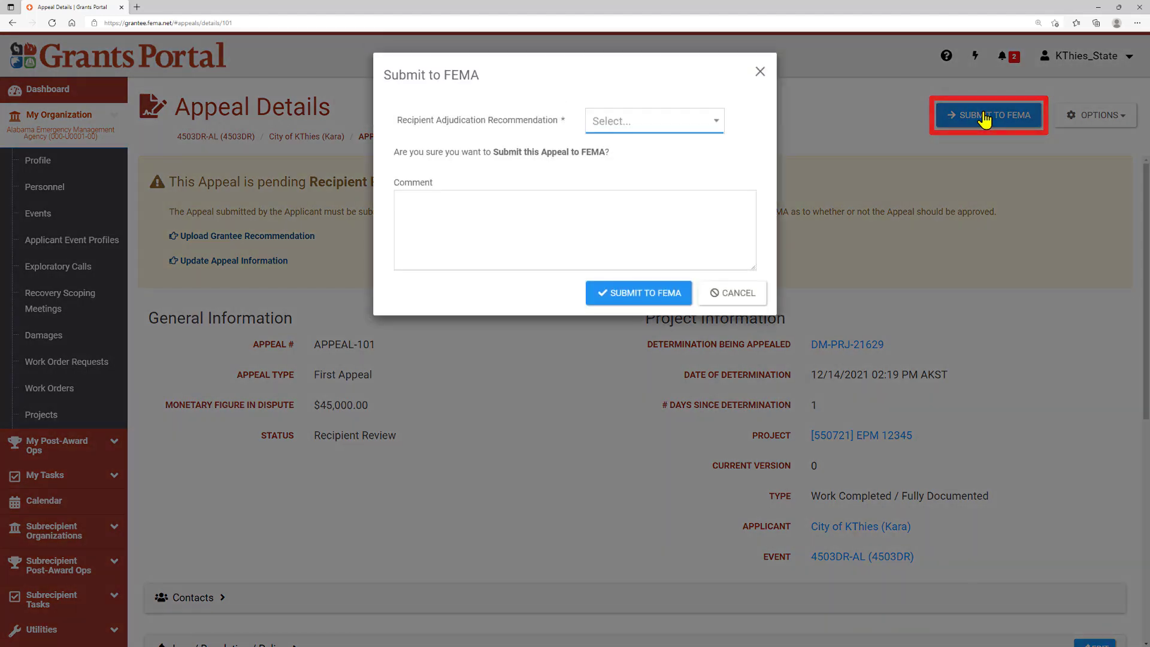
left_click(688, 121)
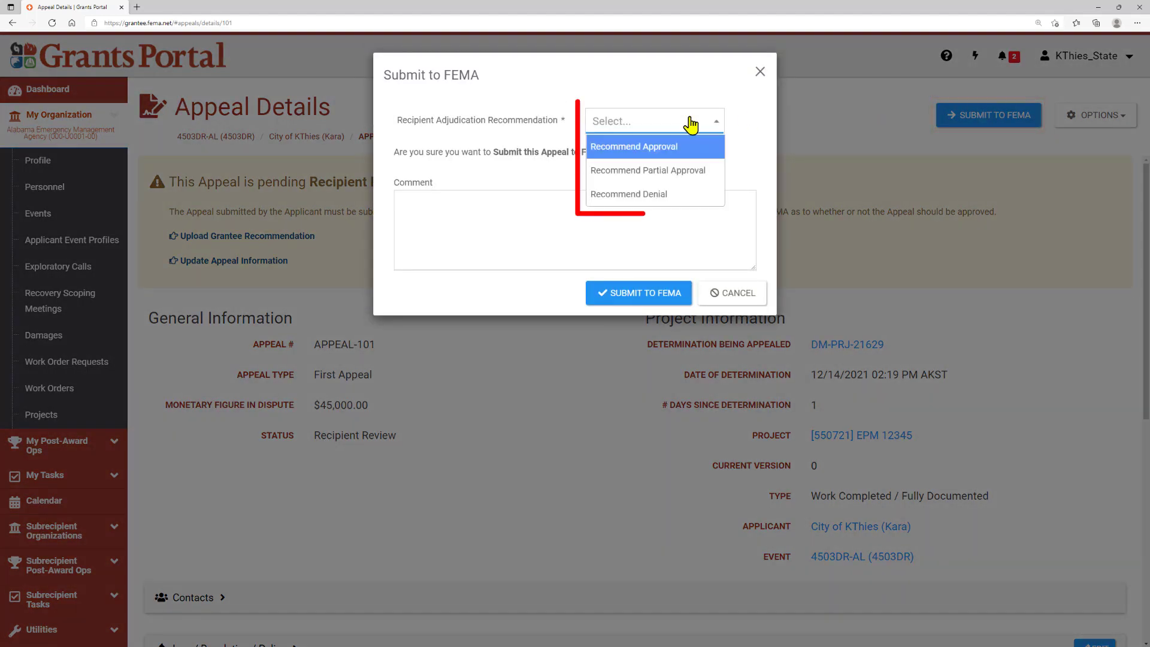
left_click(686, 151)
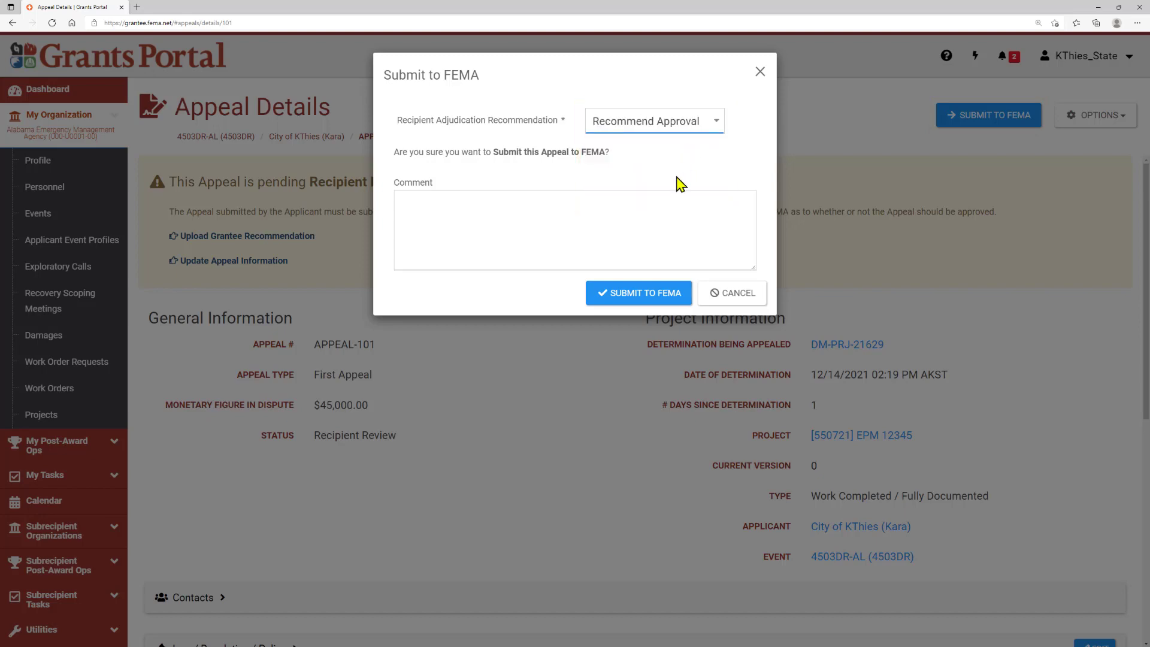
left_click(644, 298)
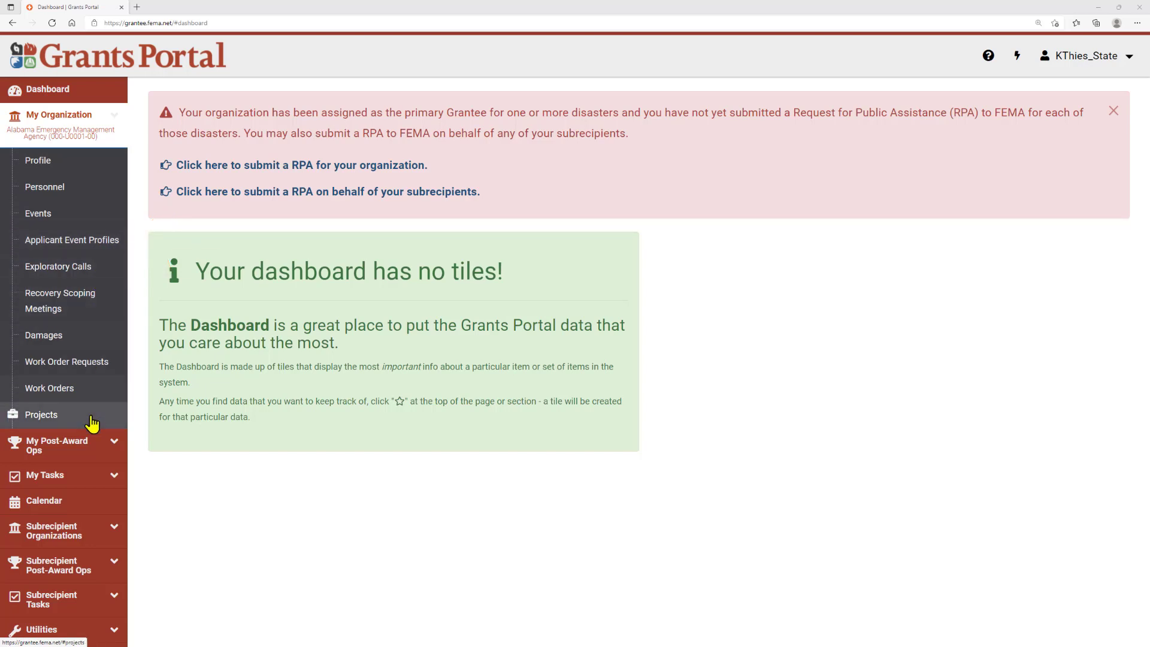
left_click(91, 536)
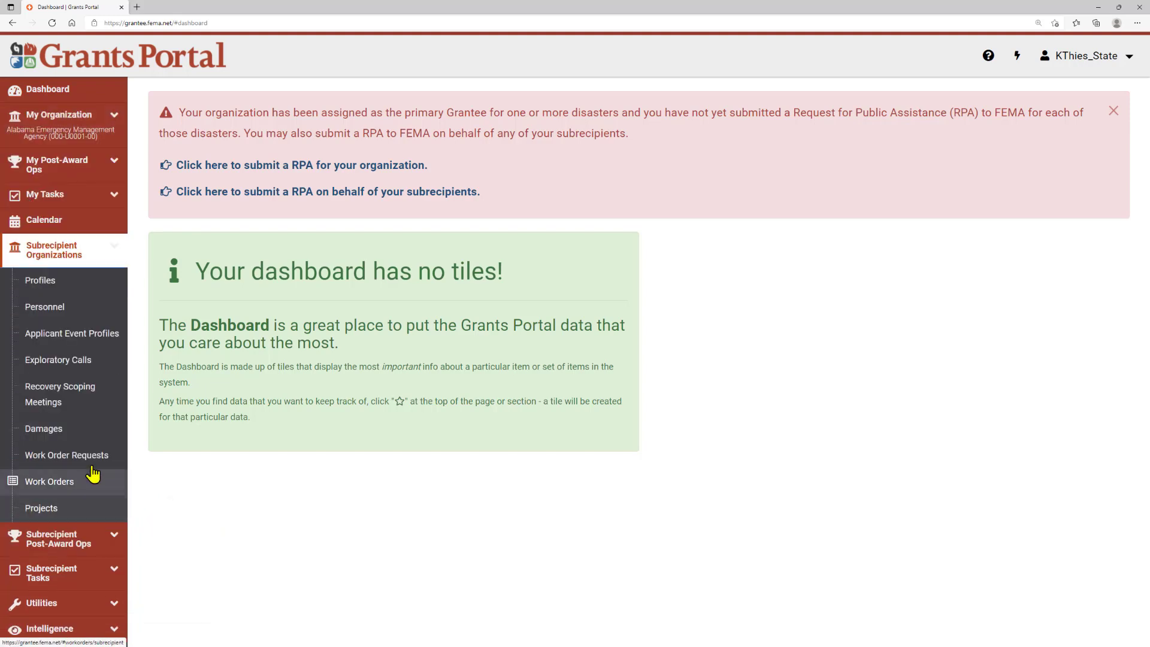
left_click(95, 344)
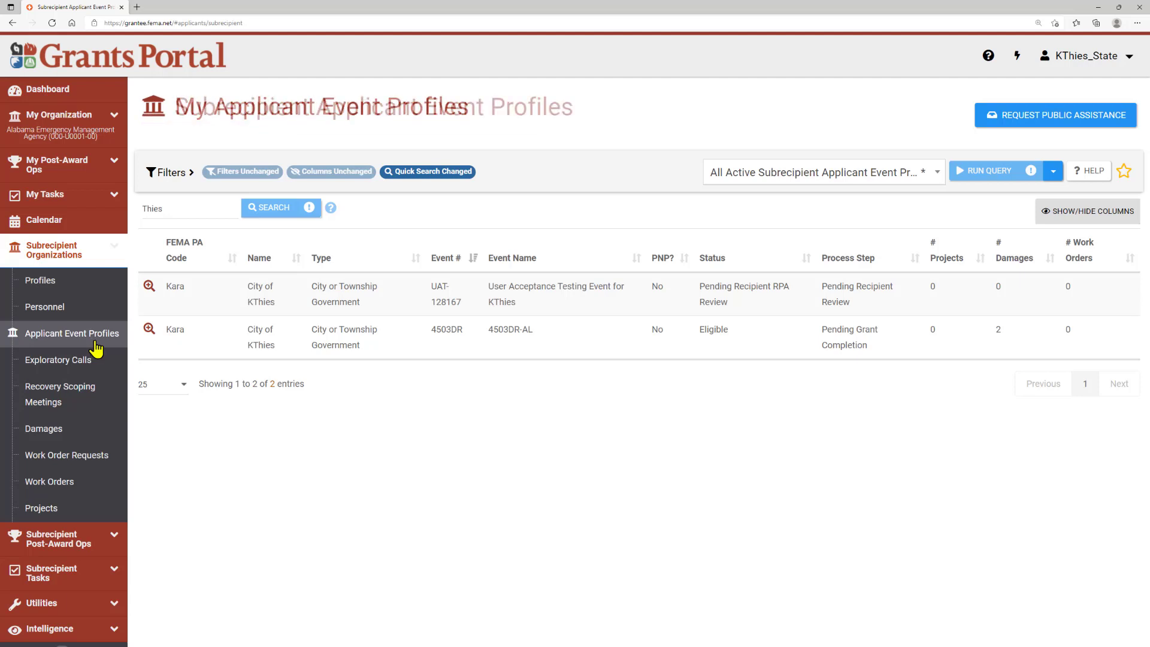
left_click(149, 330)
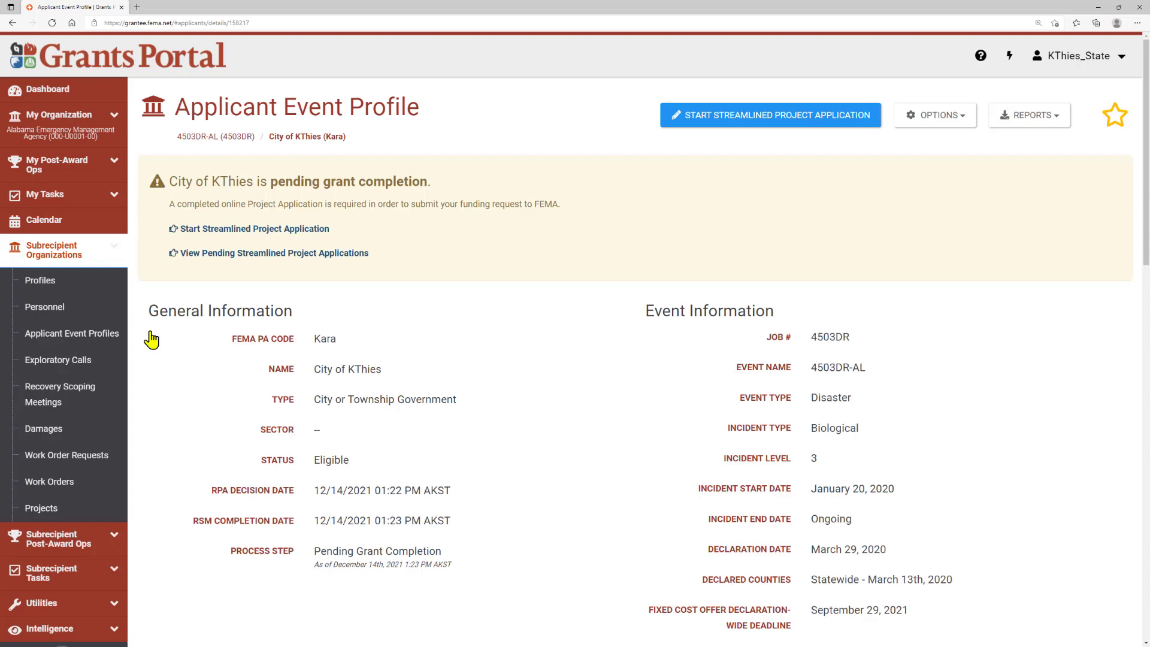
Expand the profile's Appeals section and open the details of Appeal-101
scroll(151, 339, "down", 15)
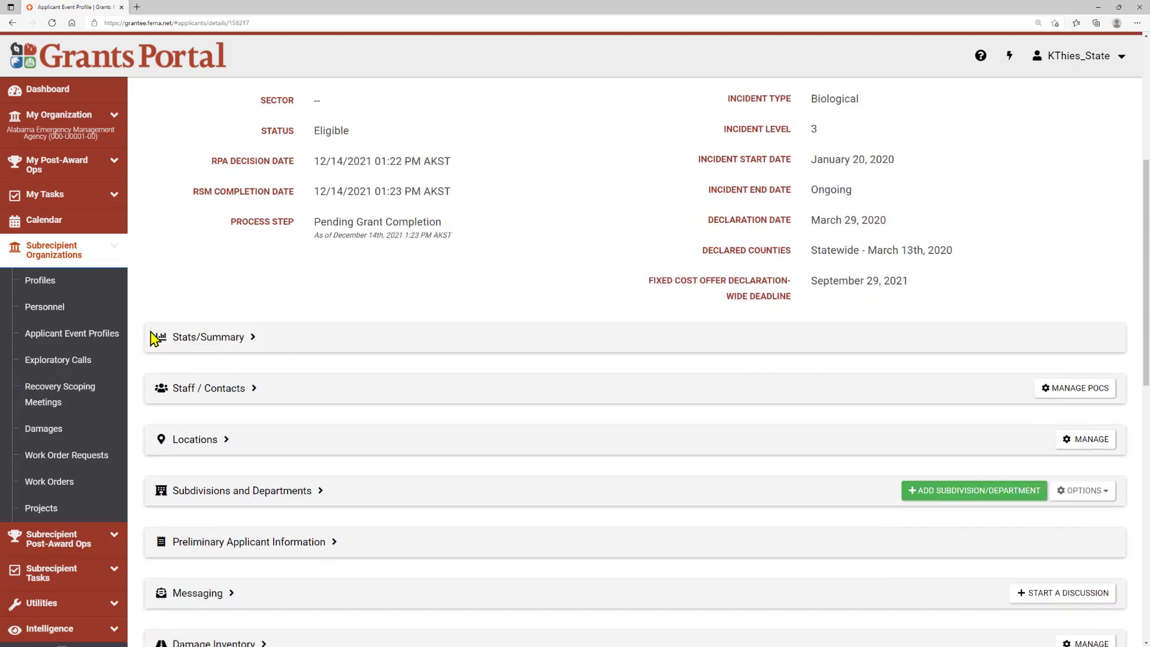
scroll(151, 339, "down", 2)
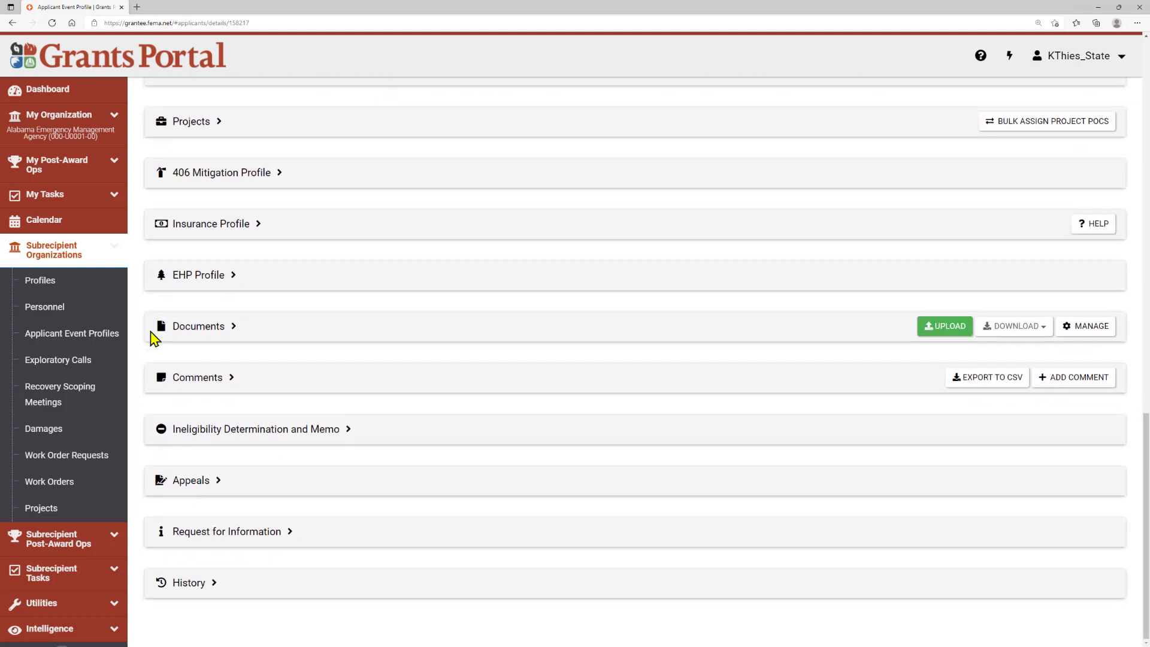
left_click(218, 481)
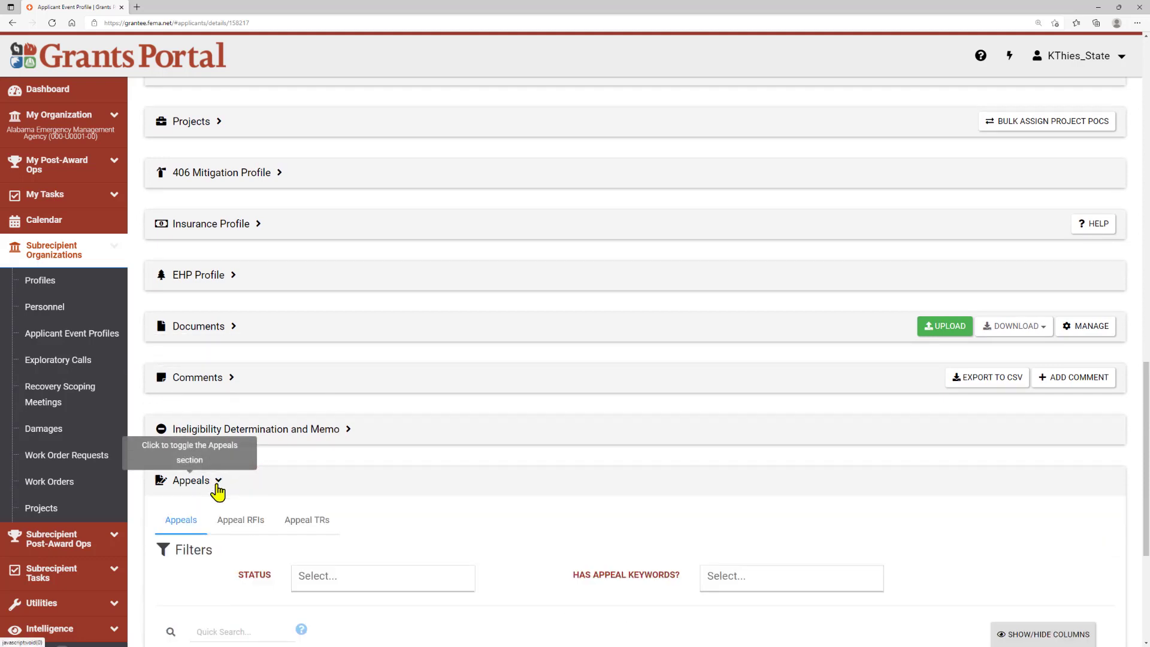
scroll(218, 490, "down", 4)
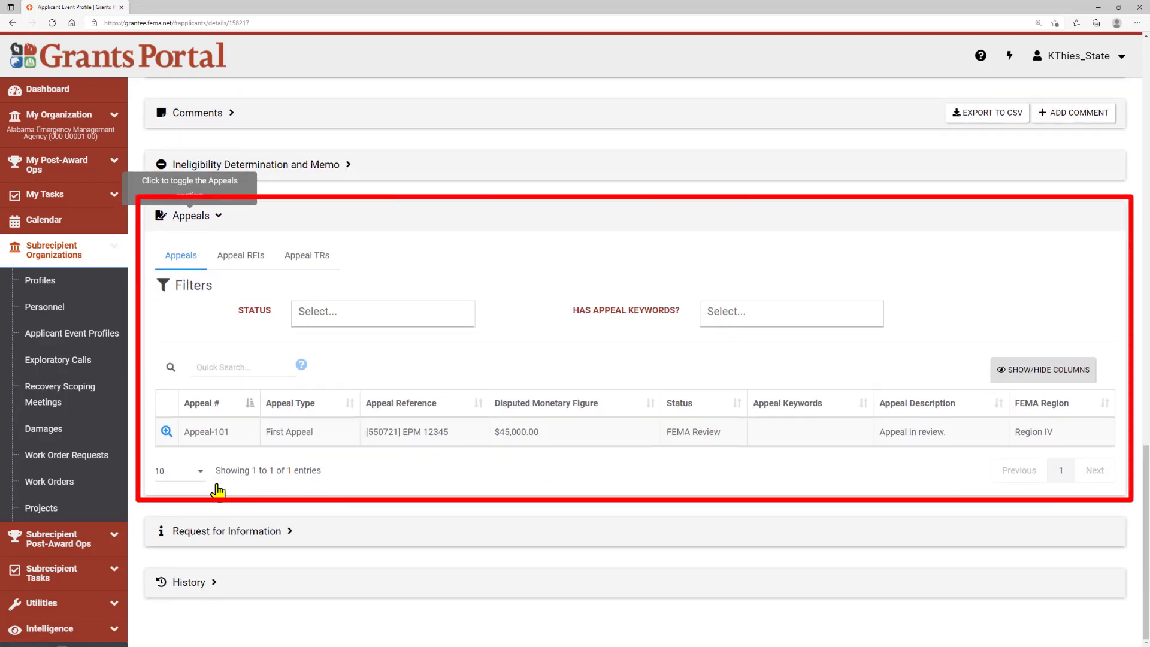
left_click(167, 434)
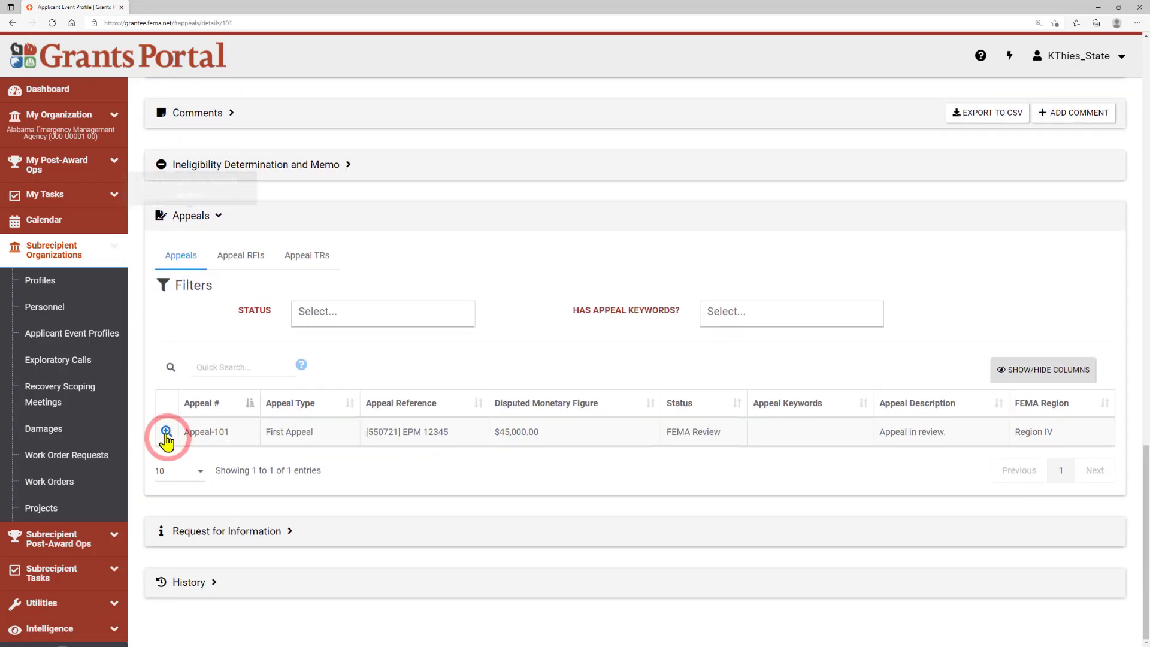